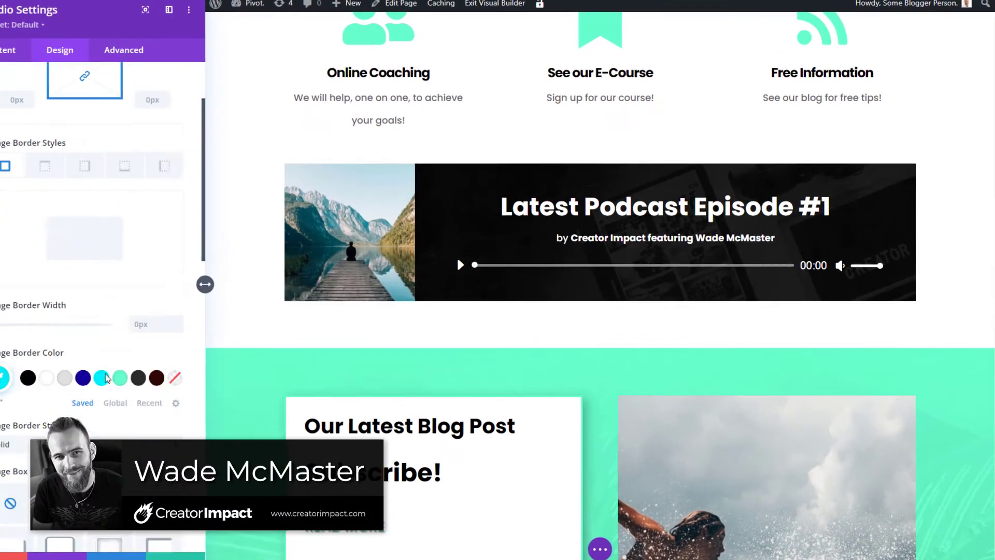
Step: Set the cover image's border width to 0 to remove its cyan border
click(71, 107)
click(71, 177)
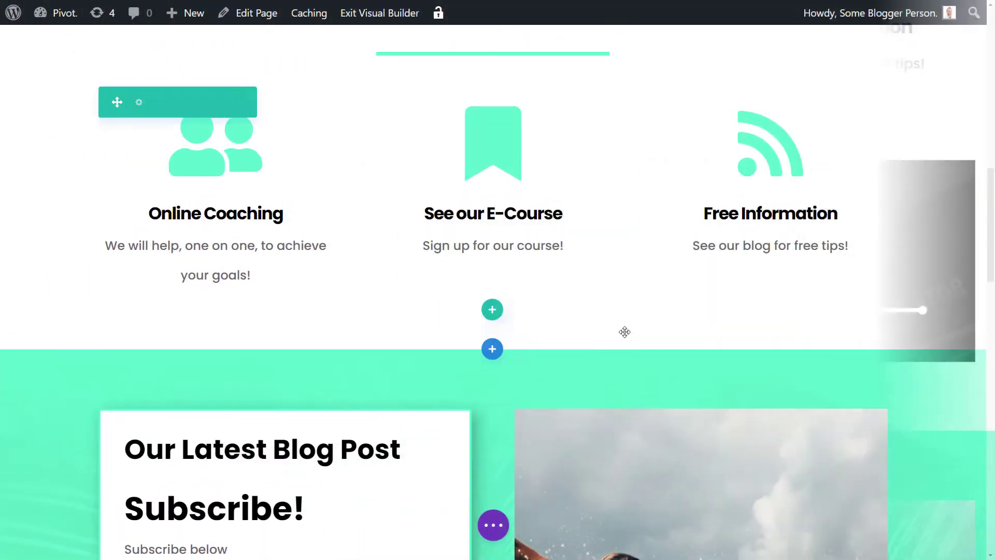
Step: Add a one-column row below the What we offer services row
scroll(640, 362, up, 10)
scroll(549, 198, down, 6)
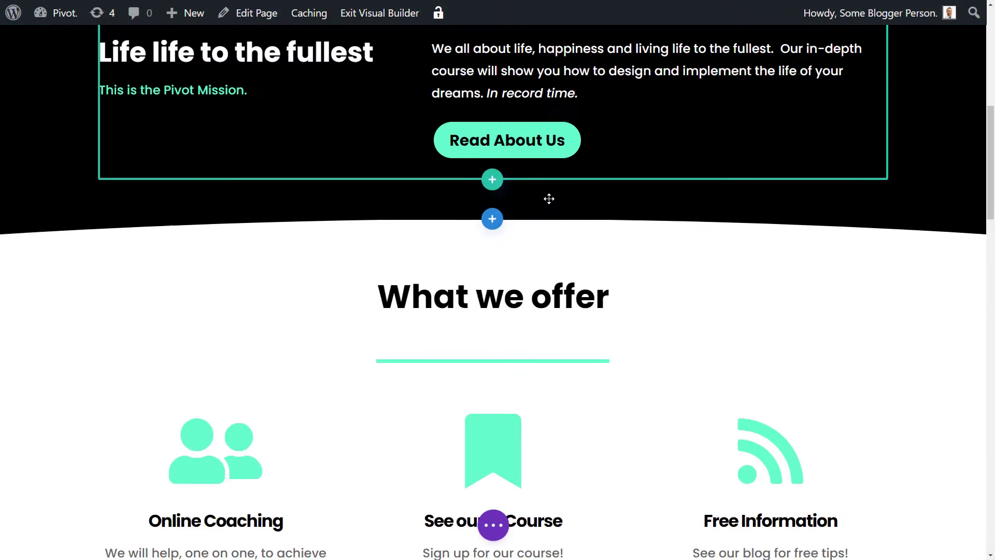
scroll(548, 198, down, 5)
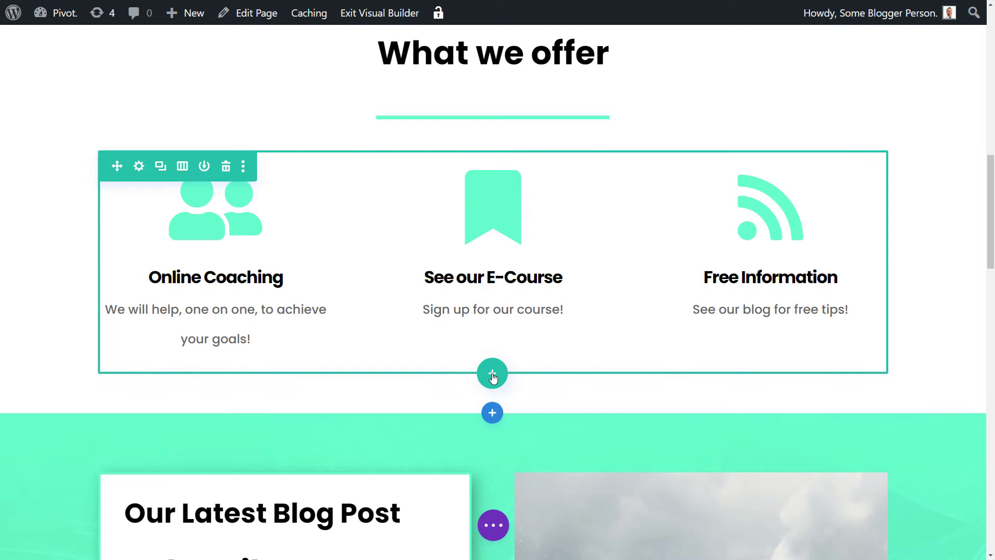
click(492, 375)
click(406, 163)
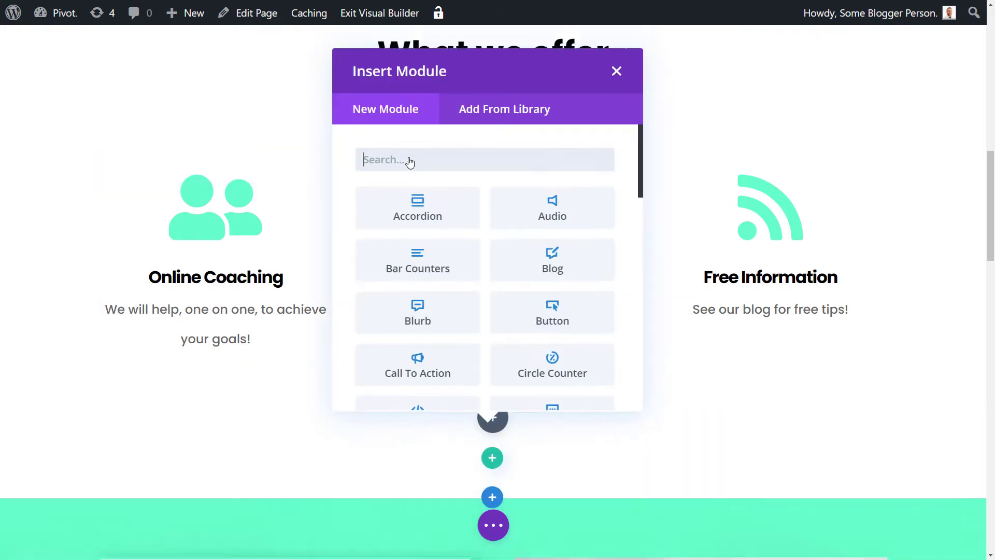
Step: Insert an Audio module into the new one-column row
click(555, 214)
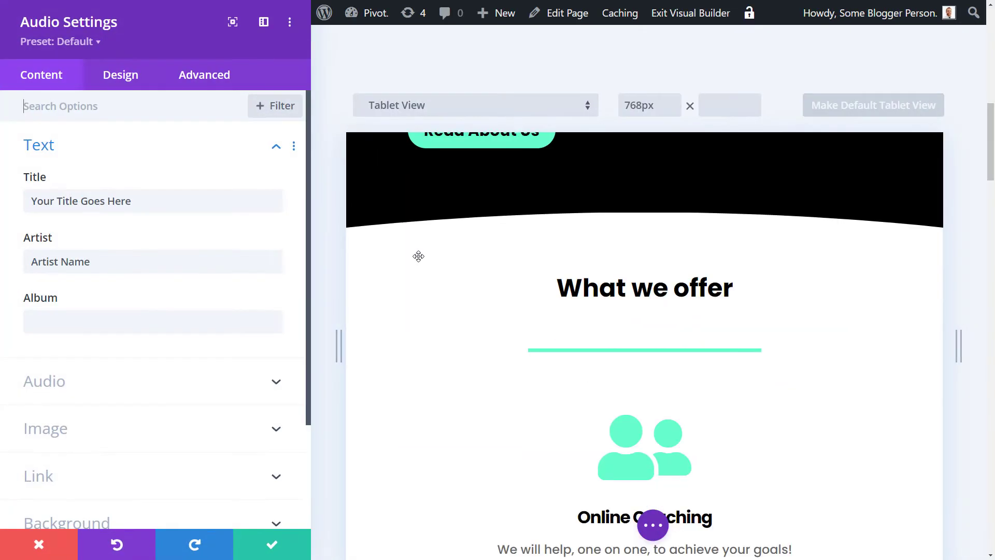
scroll(600, 222, down, 10)
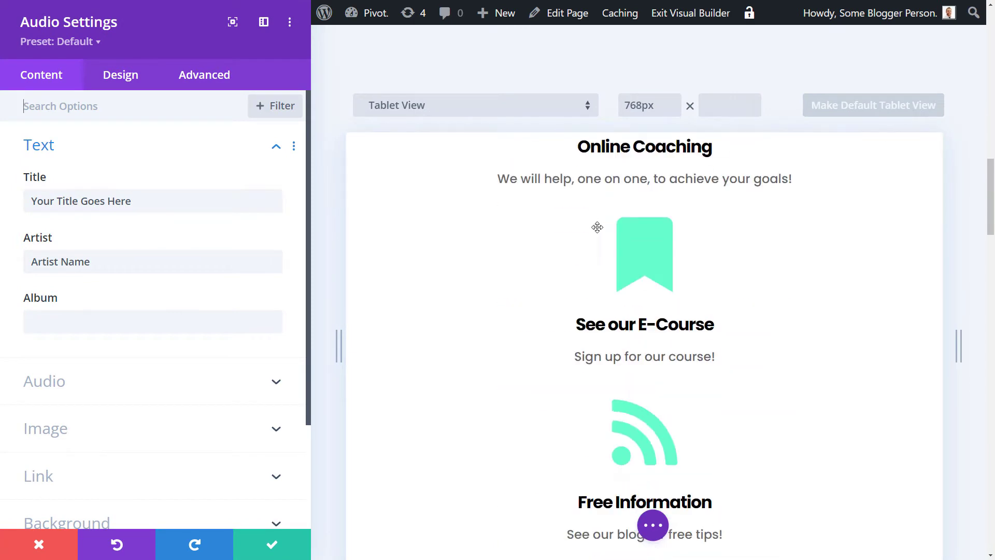
scroll(601, 228, down, 3)
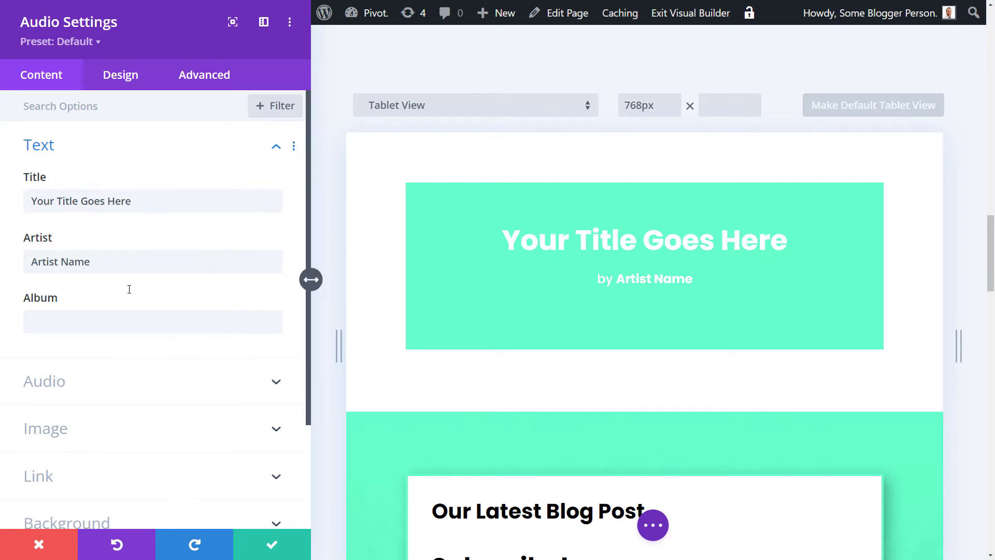
drag(149, 200, 55, 199)
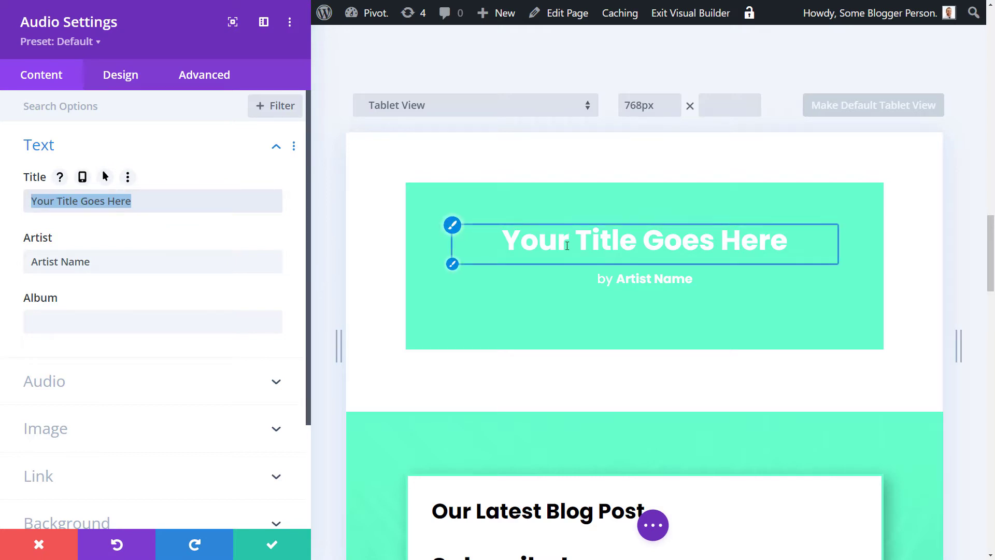
scroll(138, 479, down, 1)
Step: Change the Audio module's background from mint to black
click(128, 469)
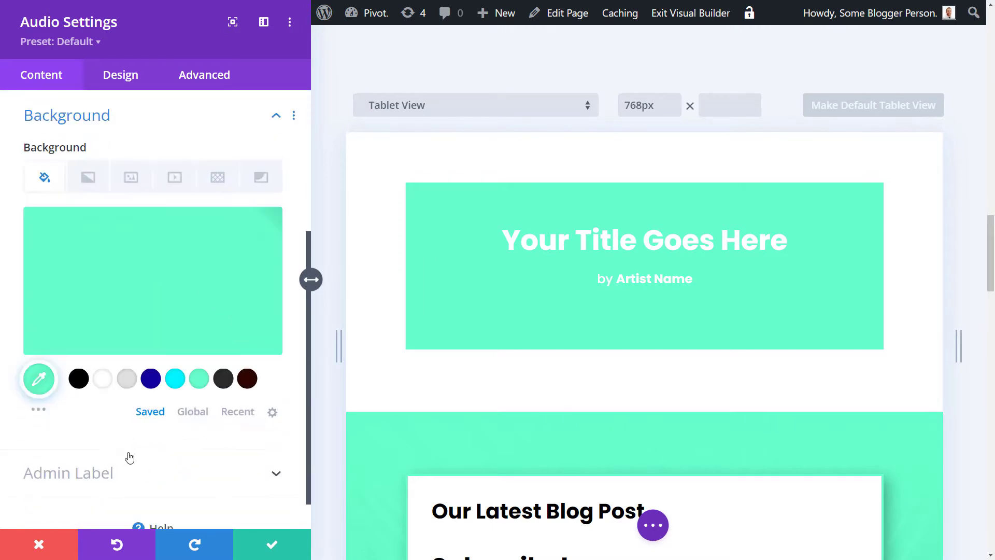
click(78, 378)
scroll(128, 336, up, 5)
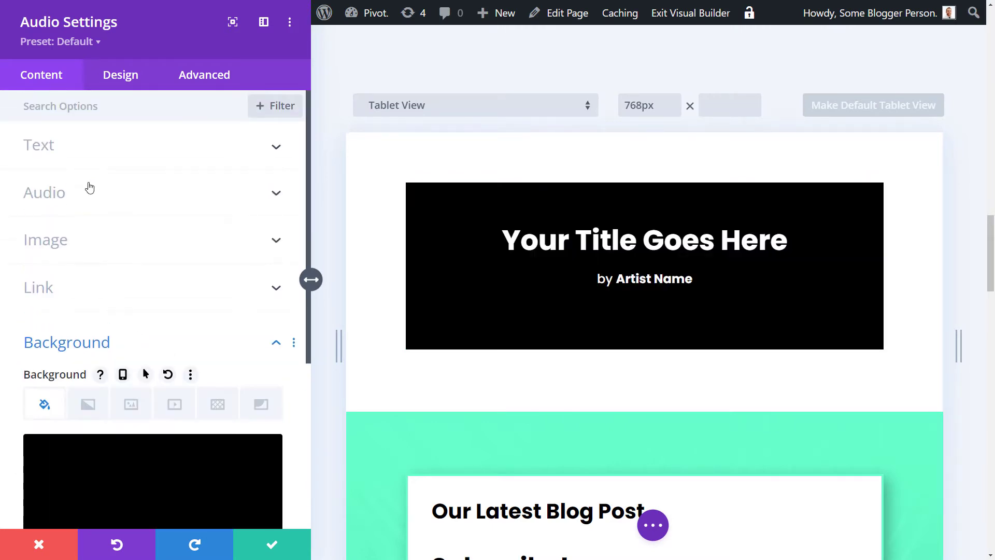
click(90, 155)
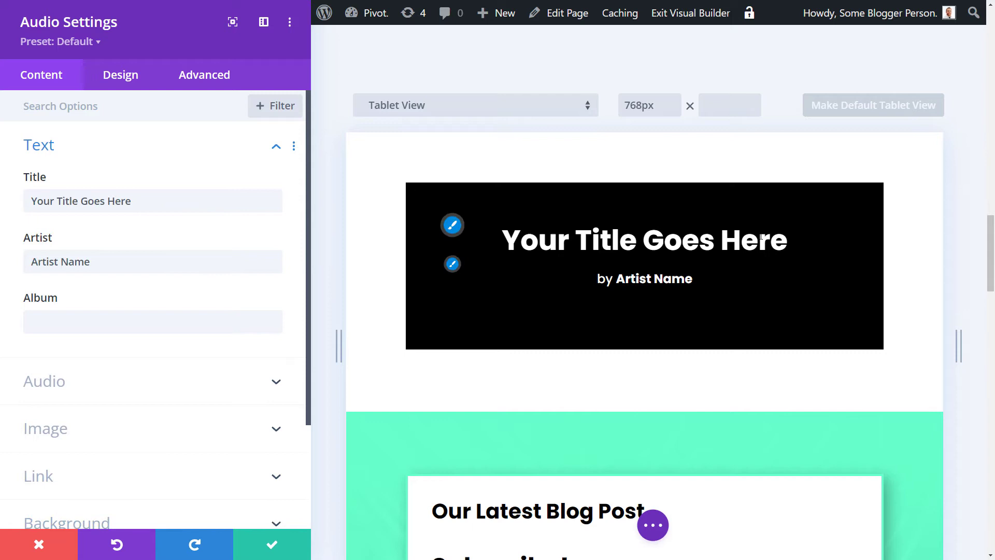
Step: Title the module 'Latest Podcast Episode #1' and start the artist credit with 'Creator Impact'
triple_click(136, 200)
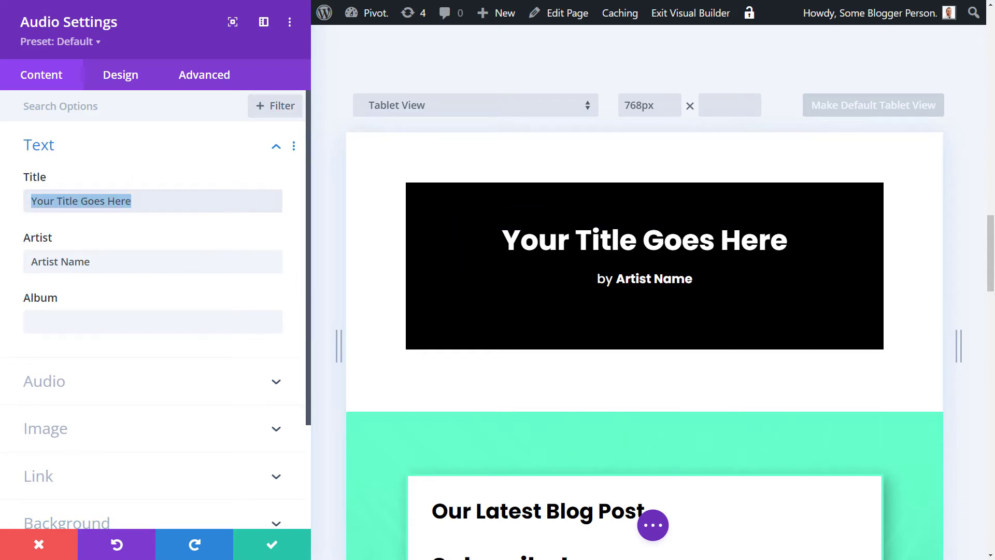
text(Latest Po)
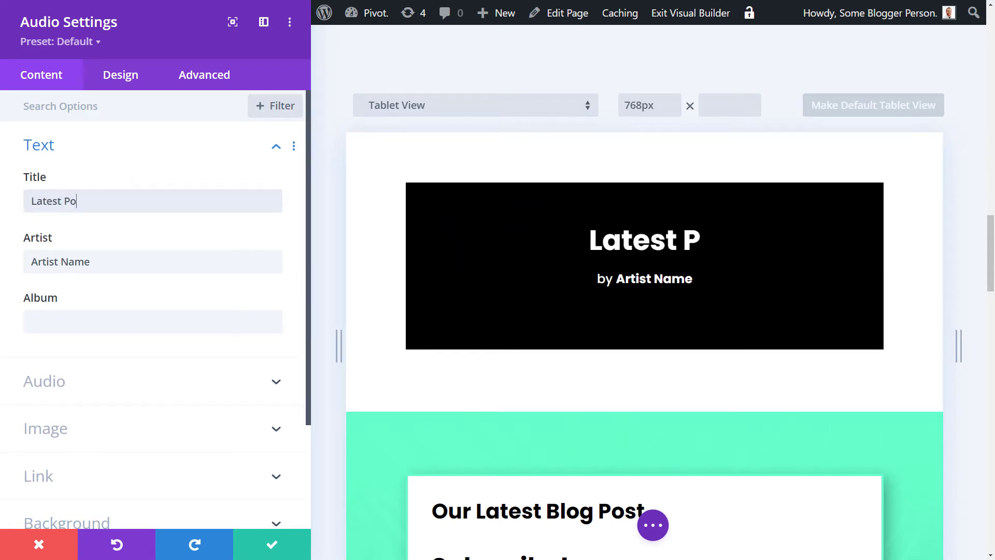
text(dcast Episo)
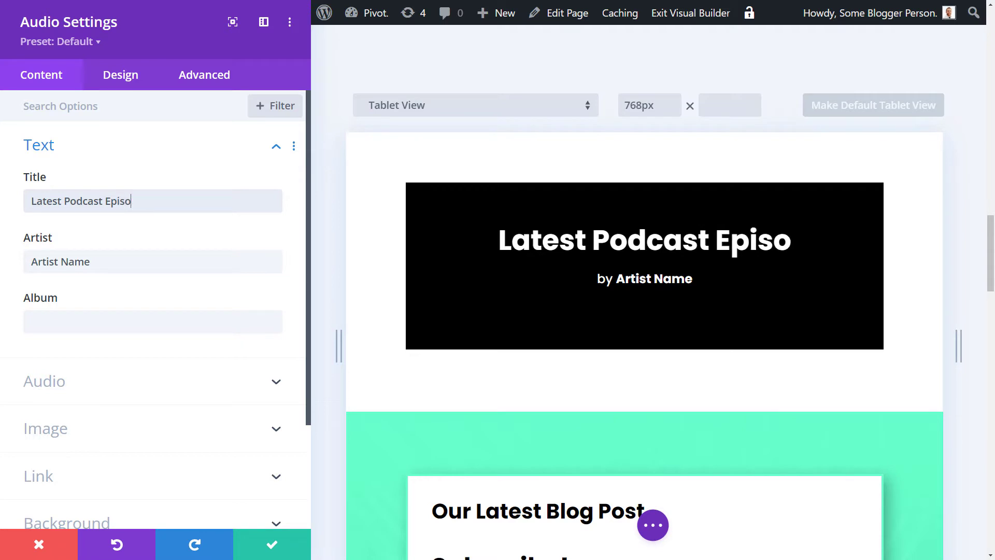
text(de #1)
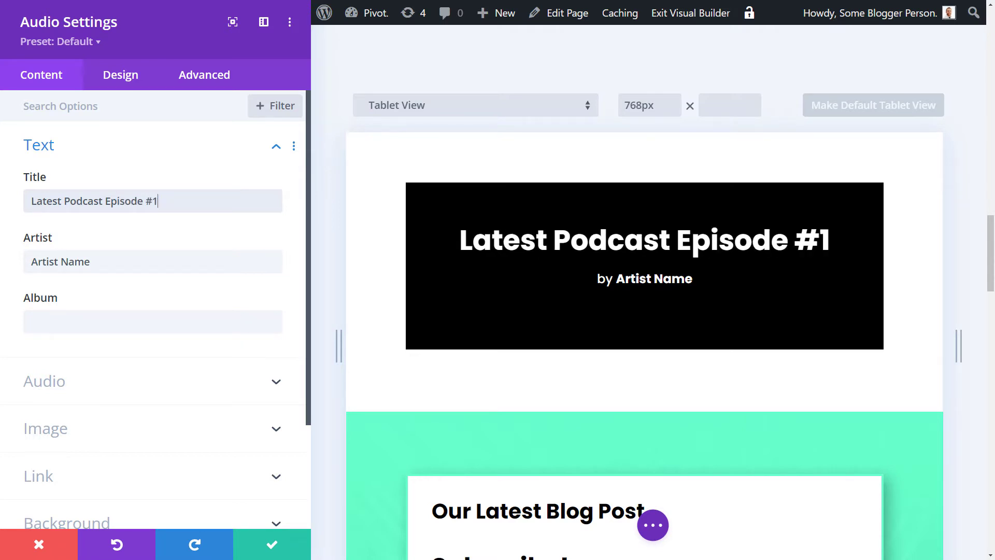
drag(125, 267, 1, 270)
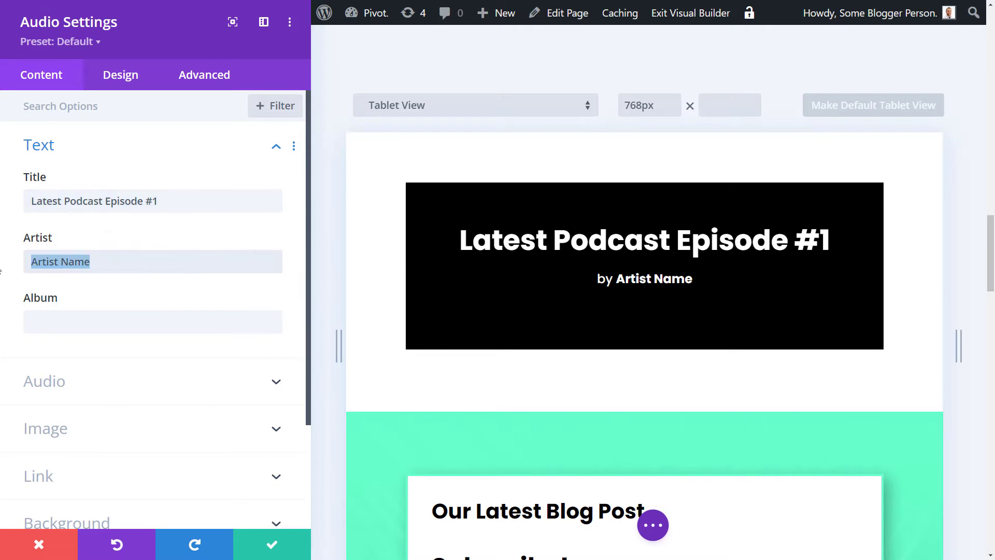
text(Creator Imp)
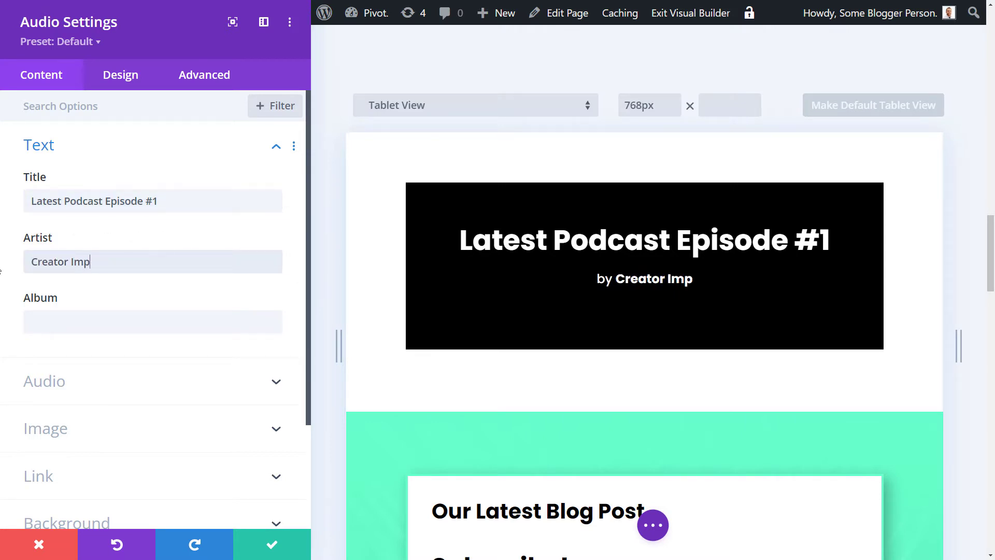
text(act with)
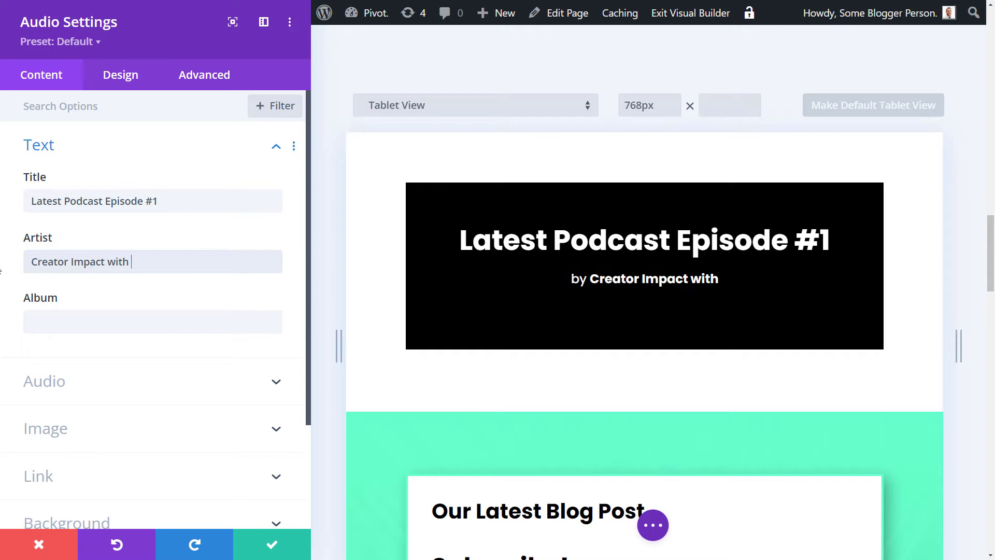
key(BackSpace)
key(BackSpace)
key(BackSpace)
key(BackSpace)
key(BackSpace)
key(BackSpace)
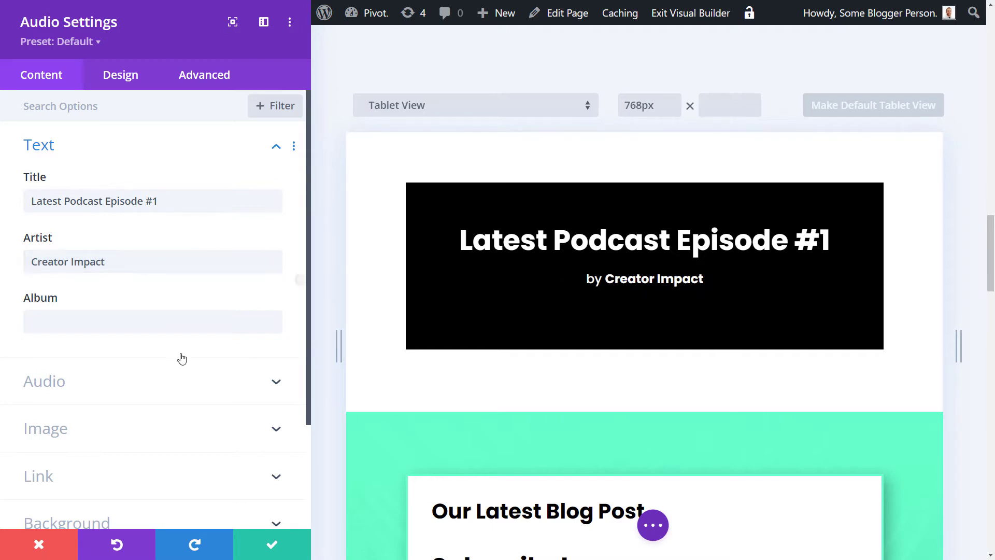
Step: Move the host's name from Album into the artist credit after 'featuring', leaving Album empty
click(188, 317)
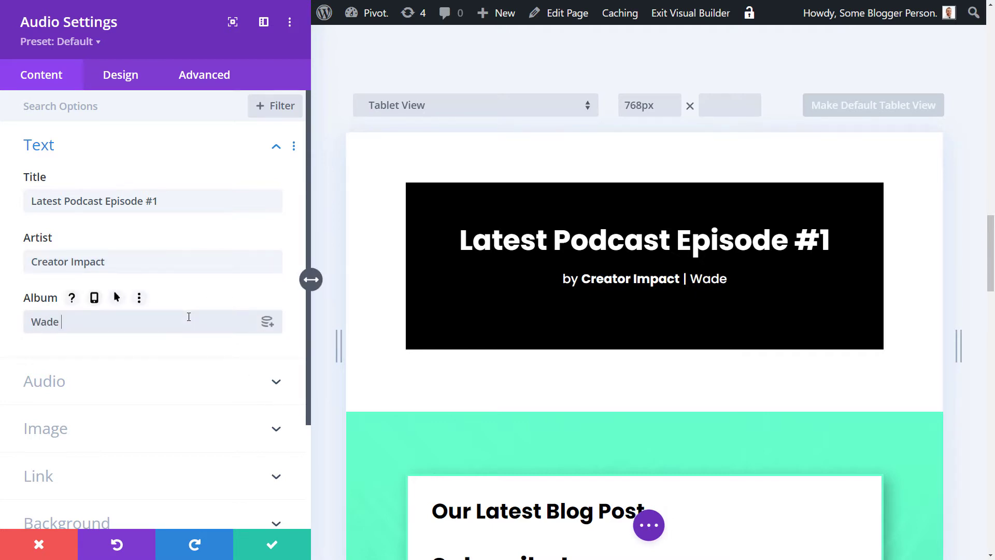
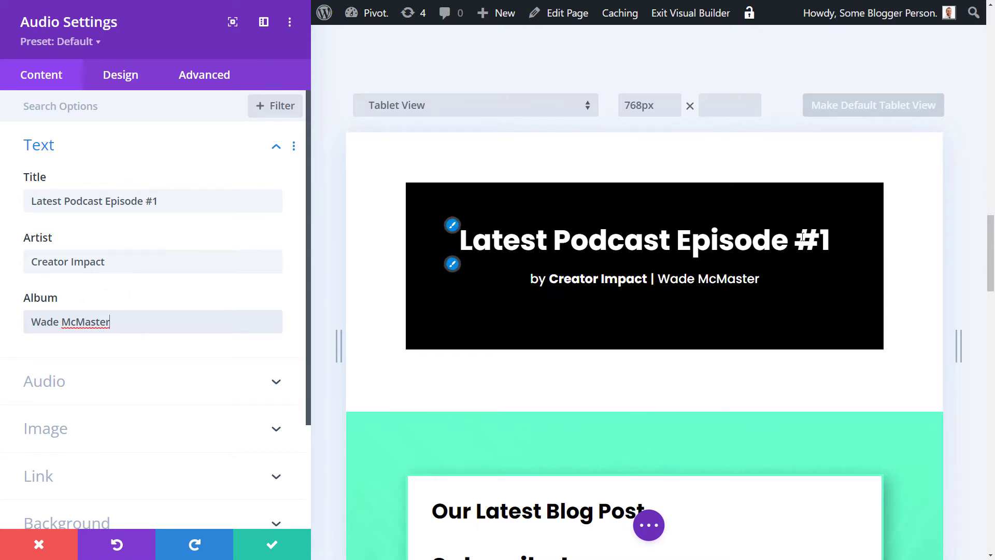
drag(127, 321, 3, 327)
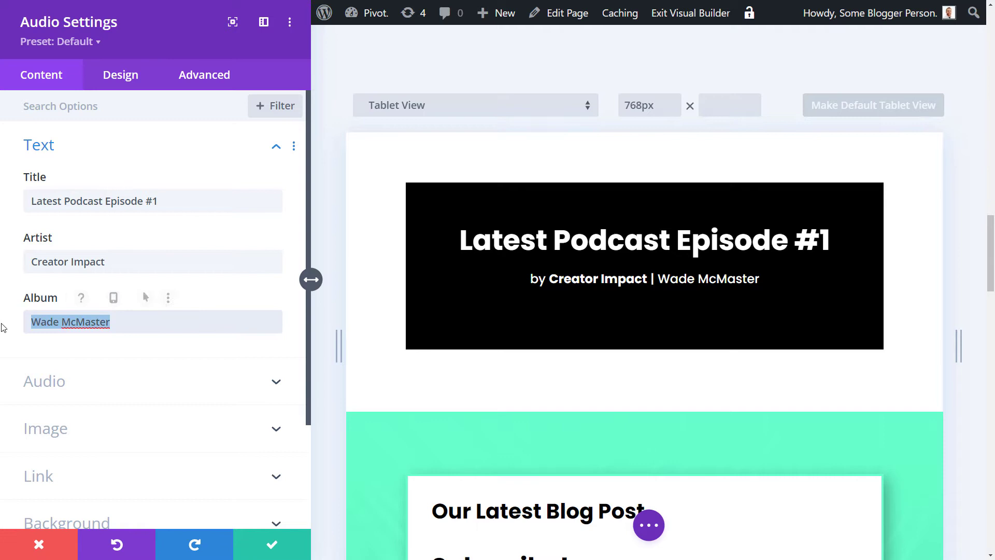
key(ctrl+x)
click(129, 262)
text(feat)
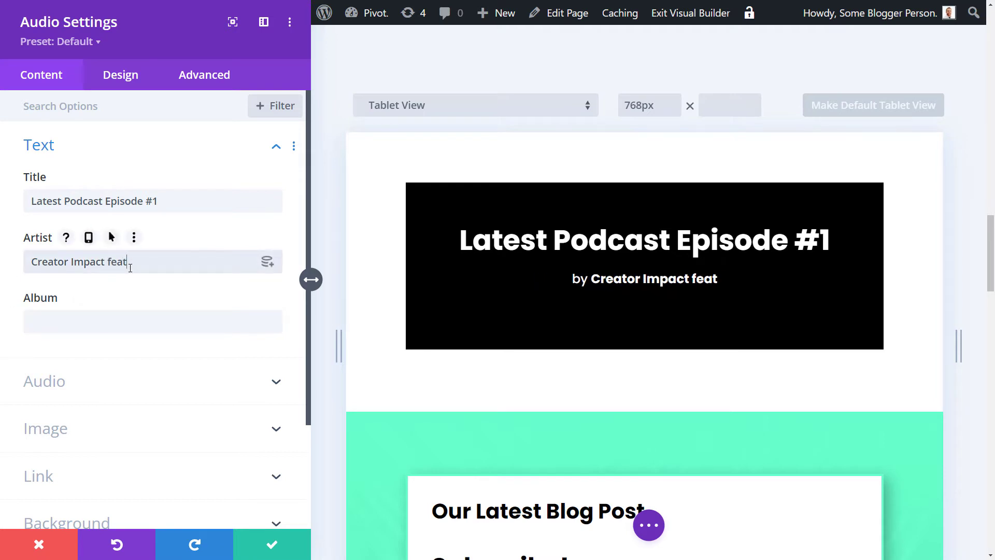
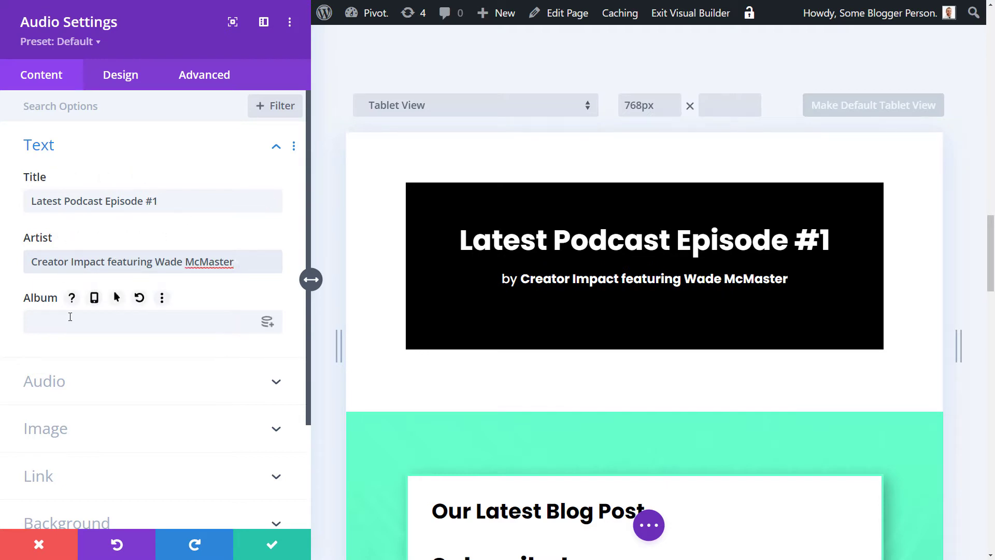
Step: Upload 'The Sewars - Jeremy Korpas.mp3' and attach it as the module's audio file
click(129, 392)
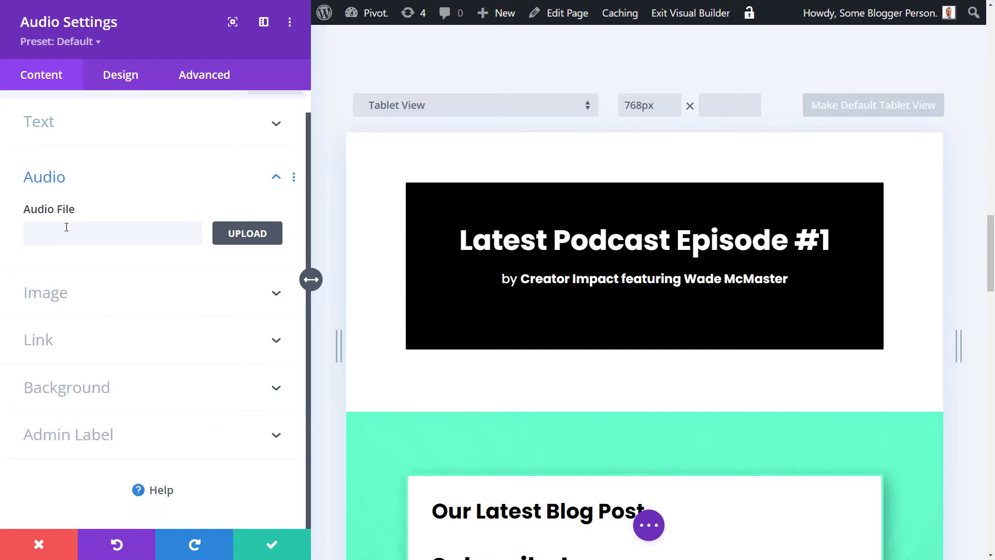
click(234, 235)
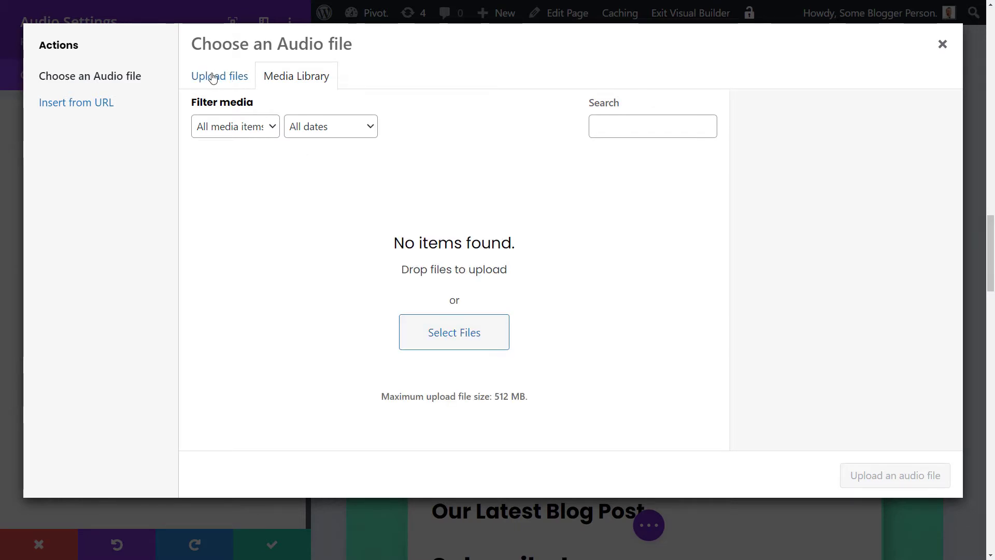
click(447, 334)
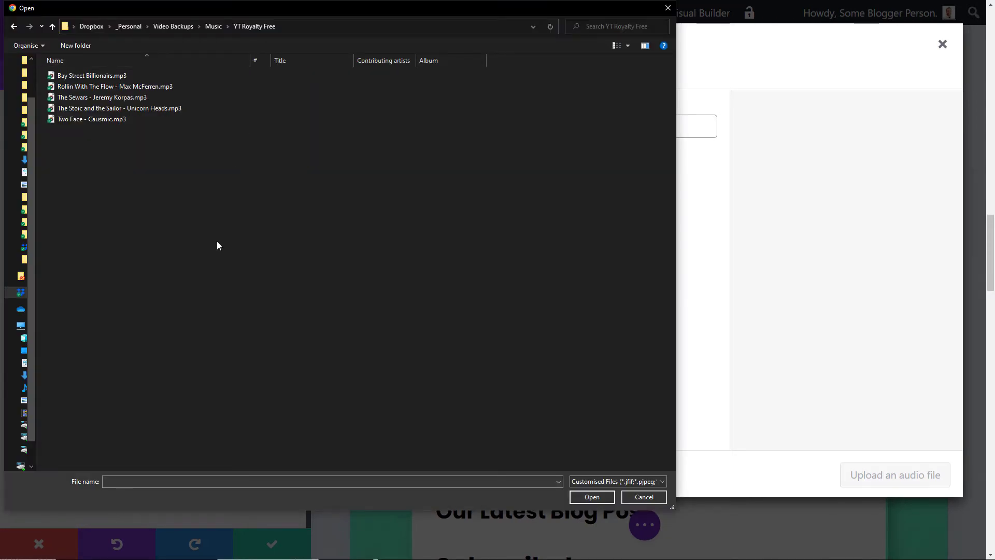
click(98, 98)
click(595, 497)
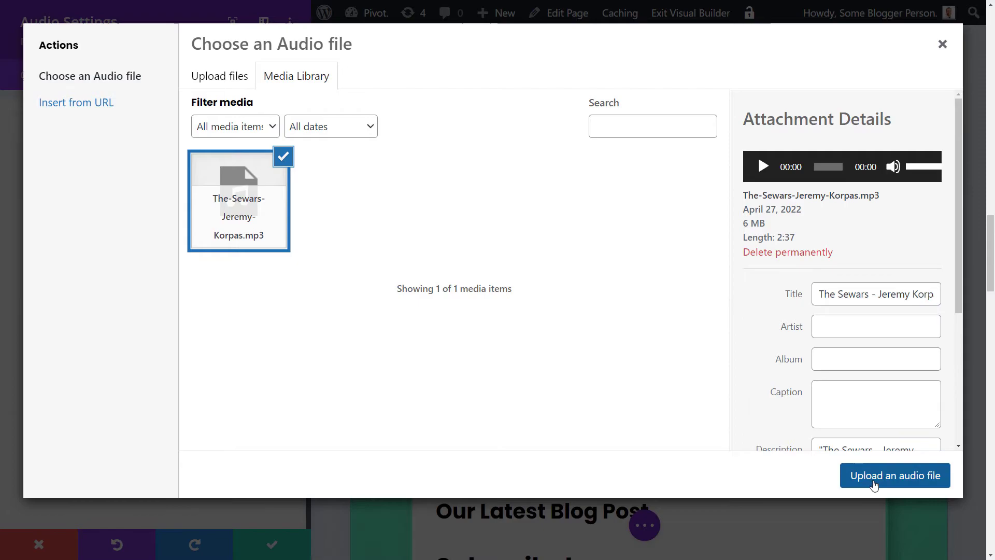
click(876, 476)
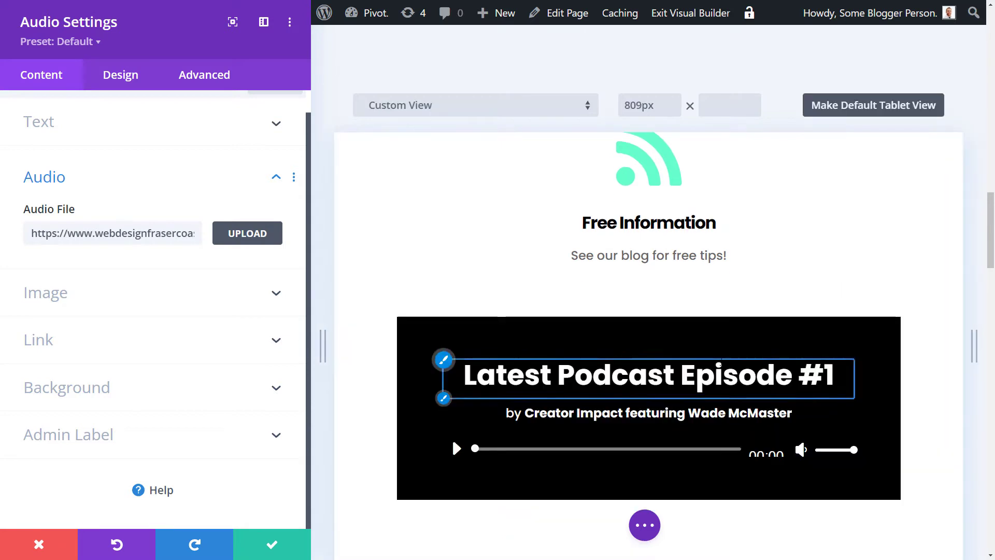
Step: Insert the round green logo as the audio module's image
scroll(838, 290, down, 2)
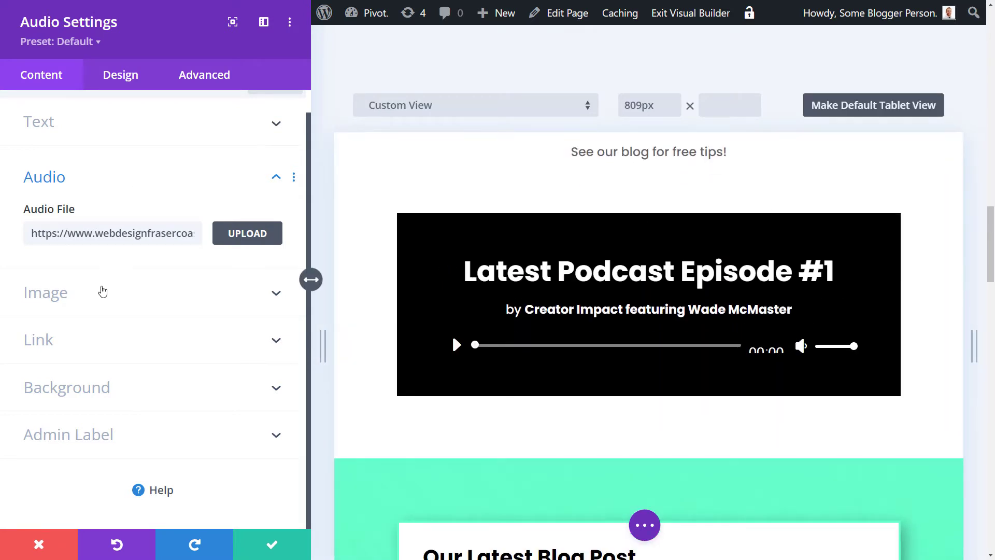
click(120, 292)
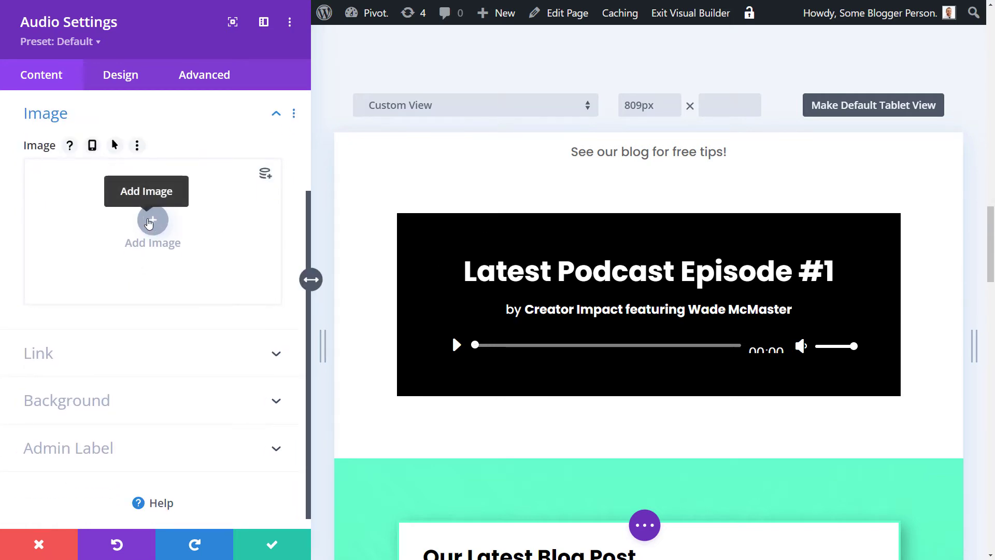
click(149, 221)
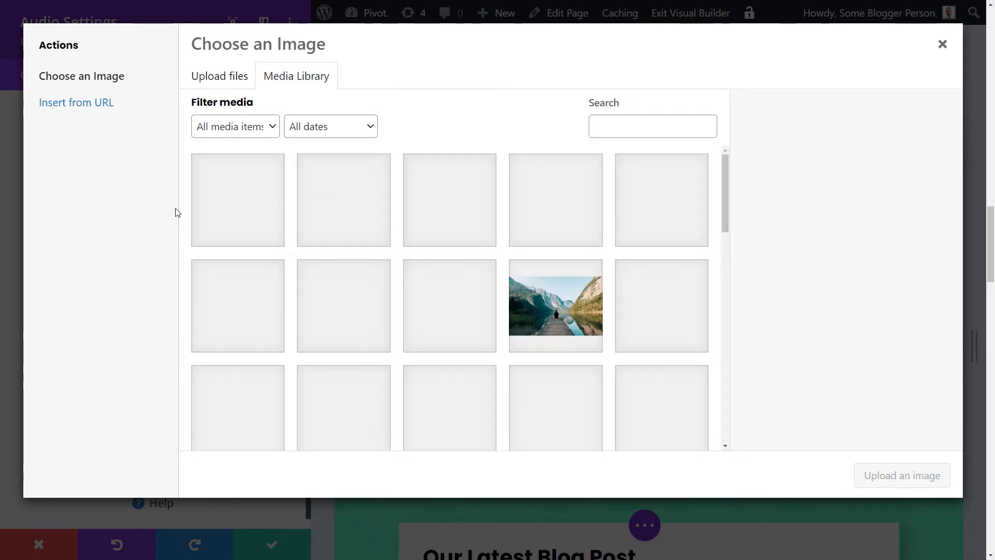
click(555, 201)
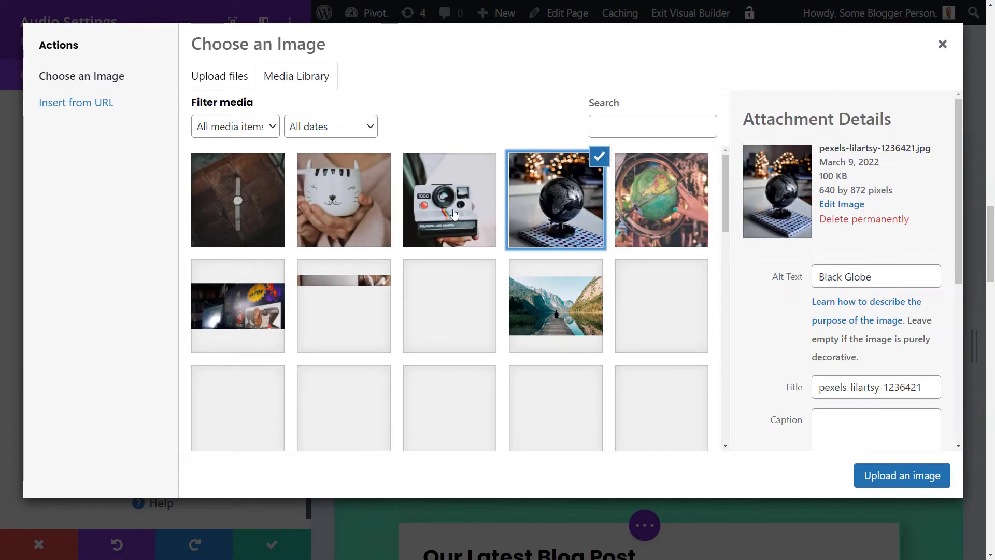
click(454, 213)
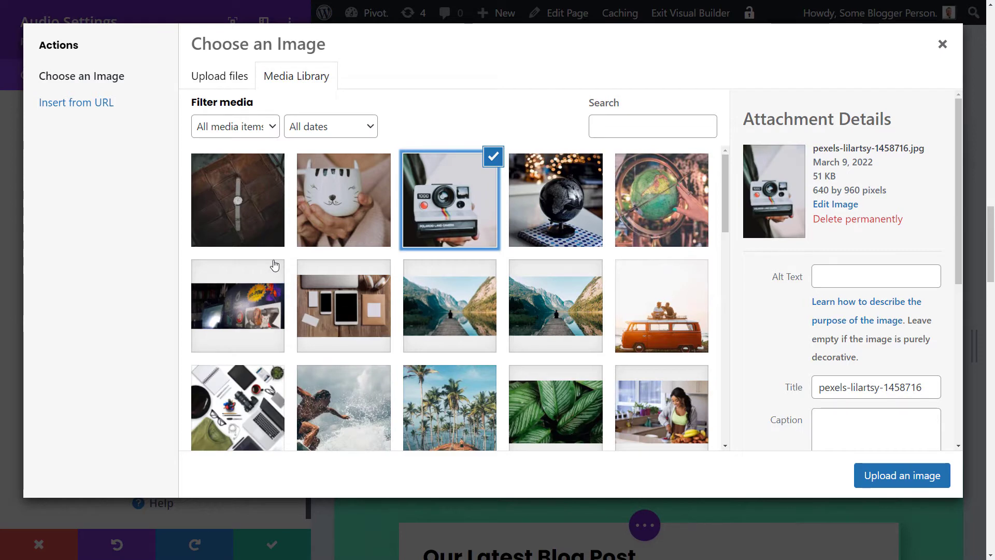
scroll(269, 259, down, 4)
scroll(271, 256, down, 3)
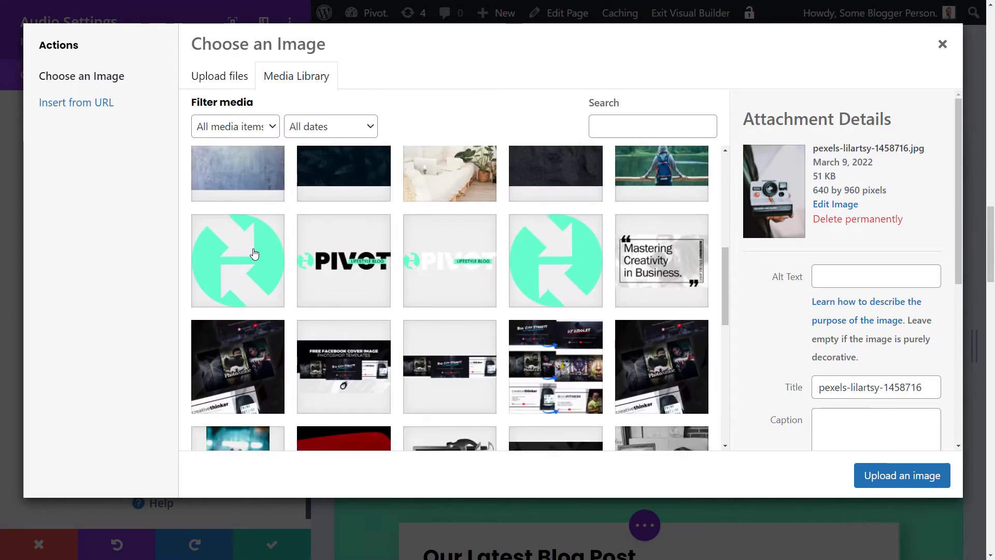
click(207, 279)
click(887, 475)
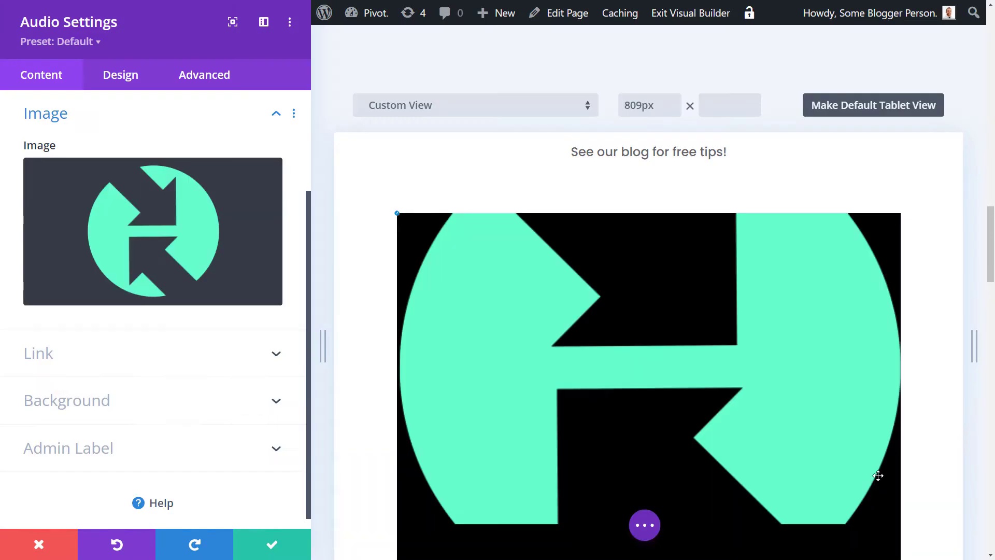
scroll(589, 333, down, 4)
scroll(452, 437, up, 3)
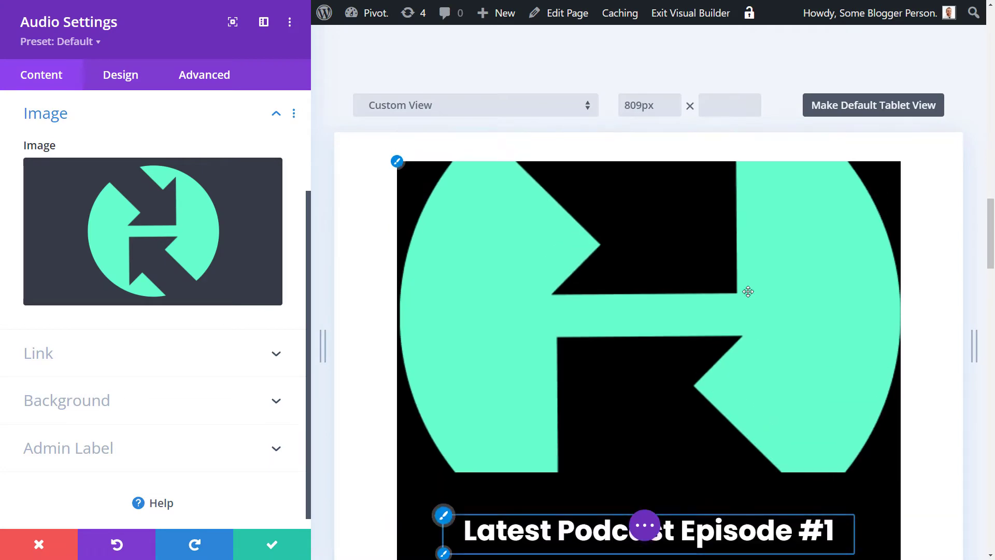
Step: Replace the logo with the mountain lake and pier photo, then test-play the audio
click(188, 206)
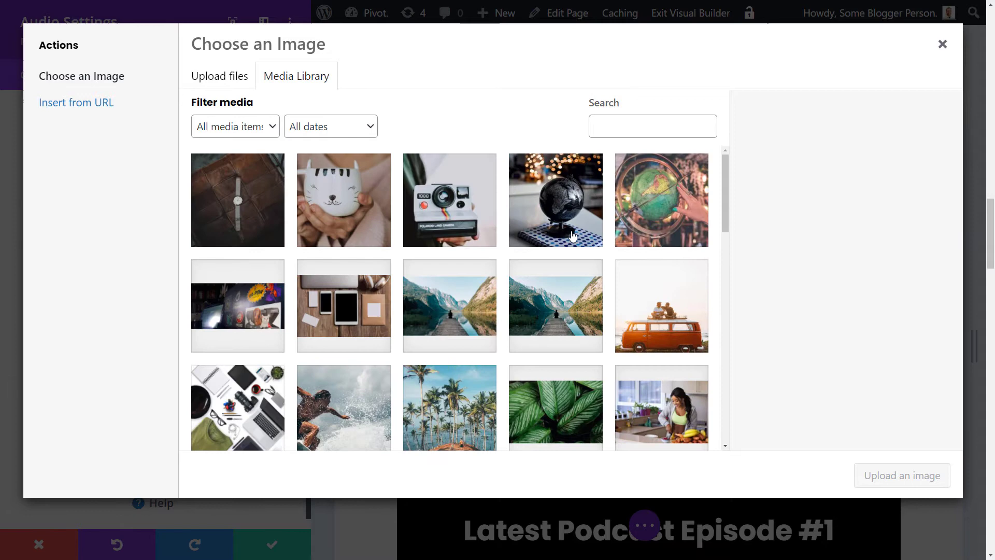
scroll(570, 237, down, 4)
scroll(570, 234, down, 2)
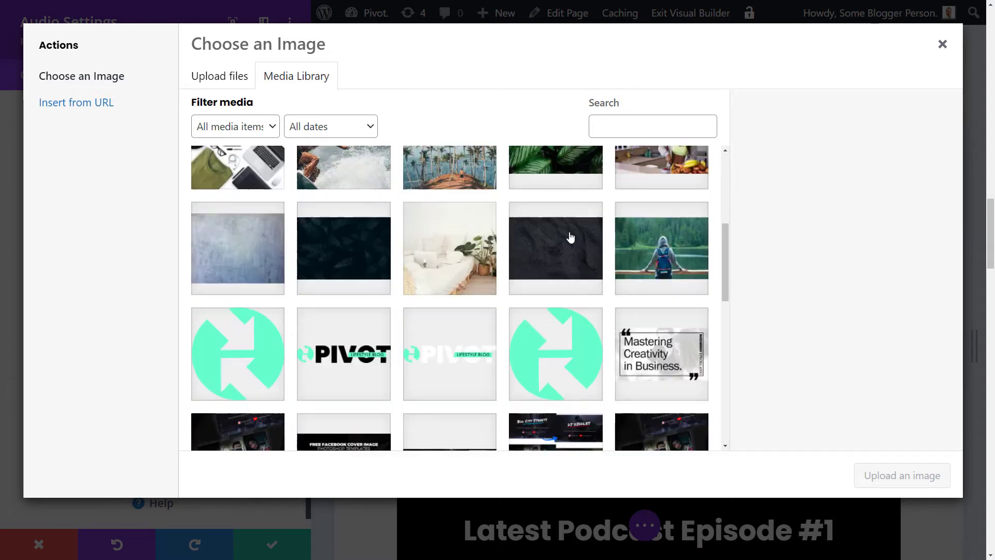
scroll(595, 311, up, 6)
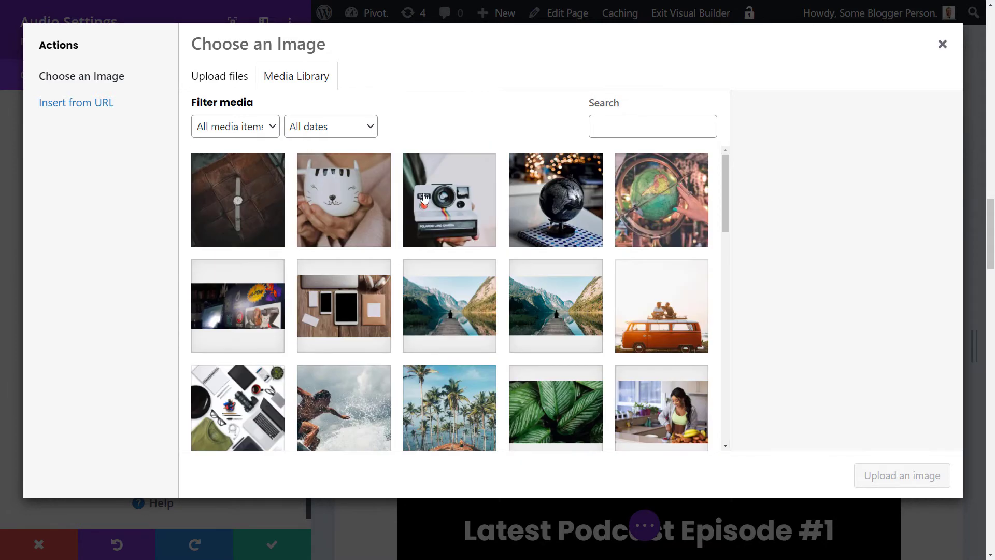
click(451, 201)
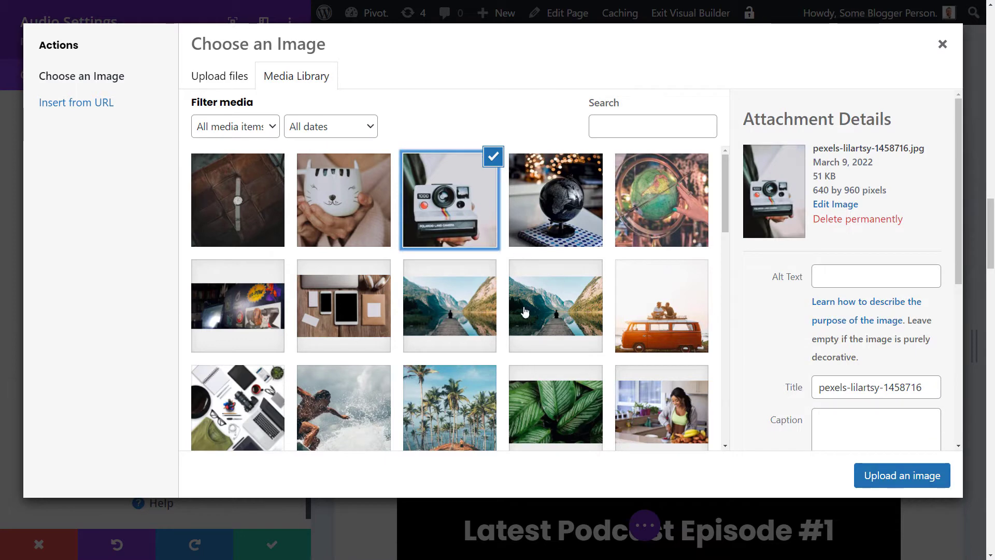
click(538, 309)
click(454, 314)
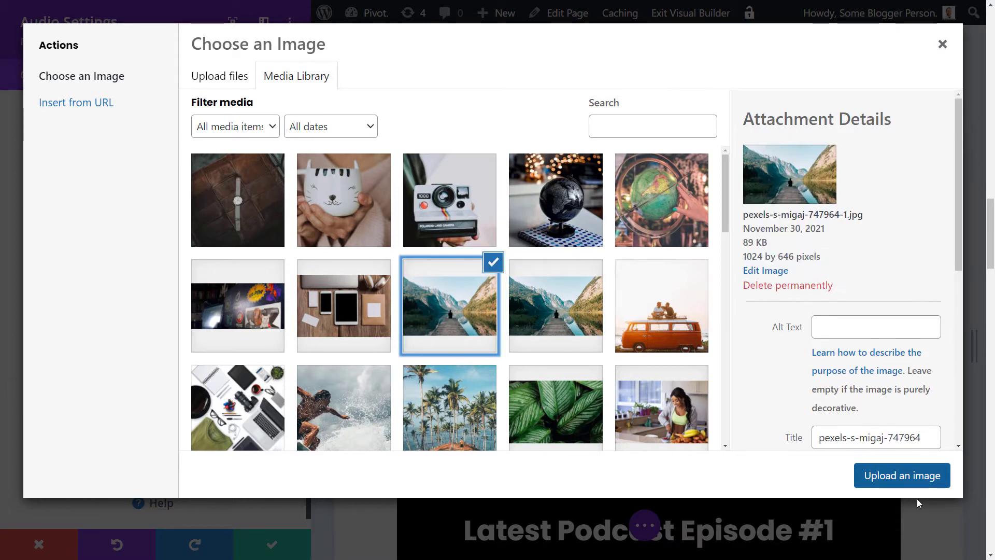
click(896, 476)
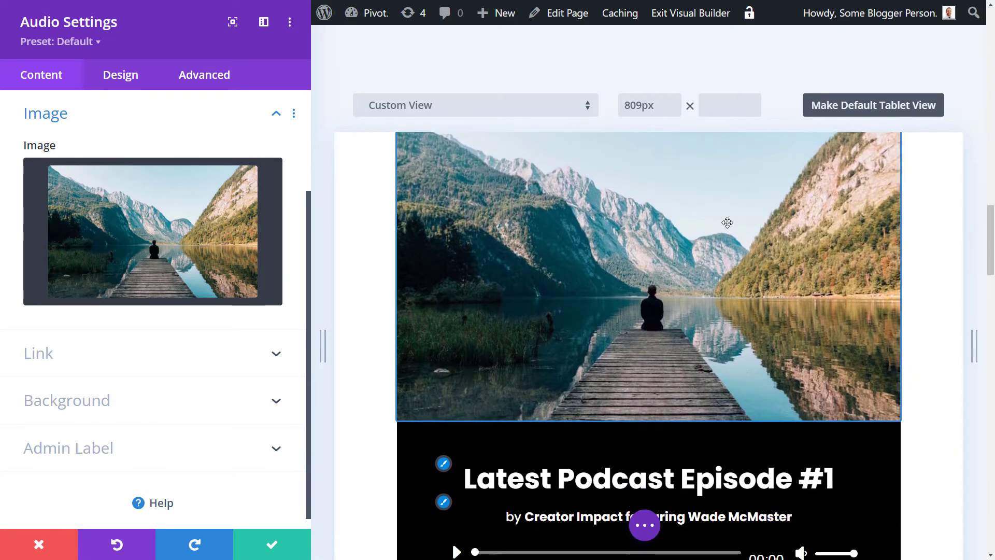
scroll(753, 422, down, 3)
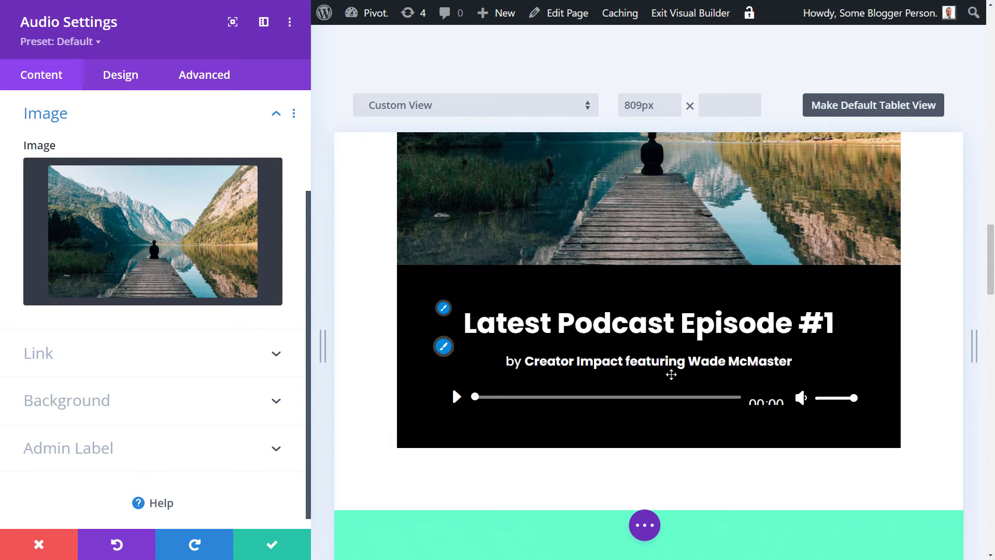
click(454, 397)
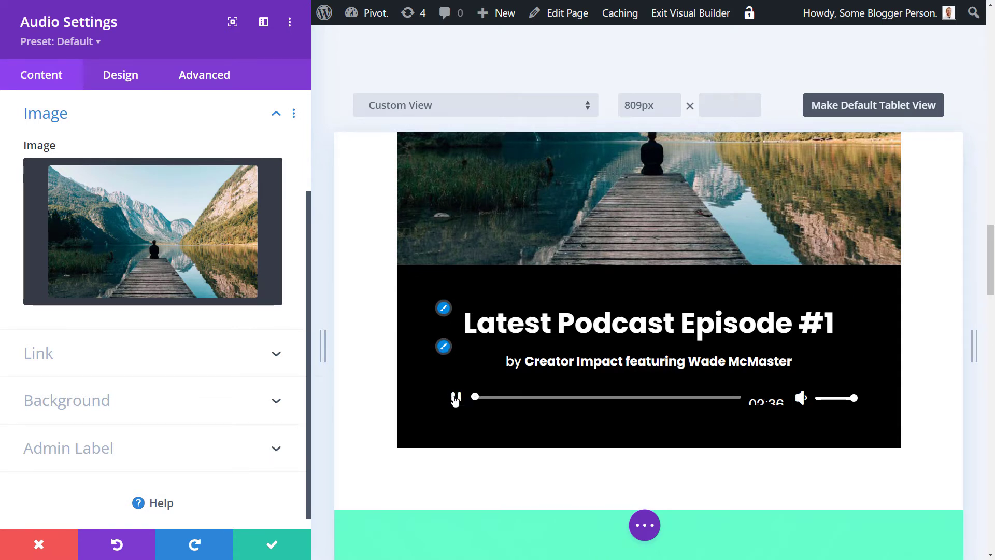
click(455, 398)
Step: Set the dark sand-texture photo as the module's background image
click(138, 357)
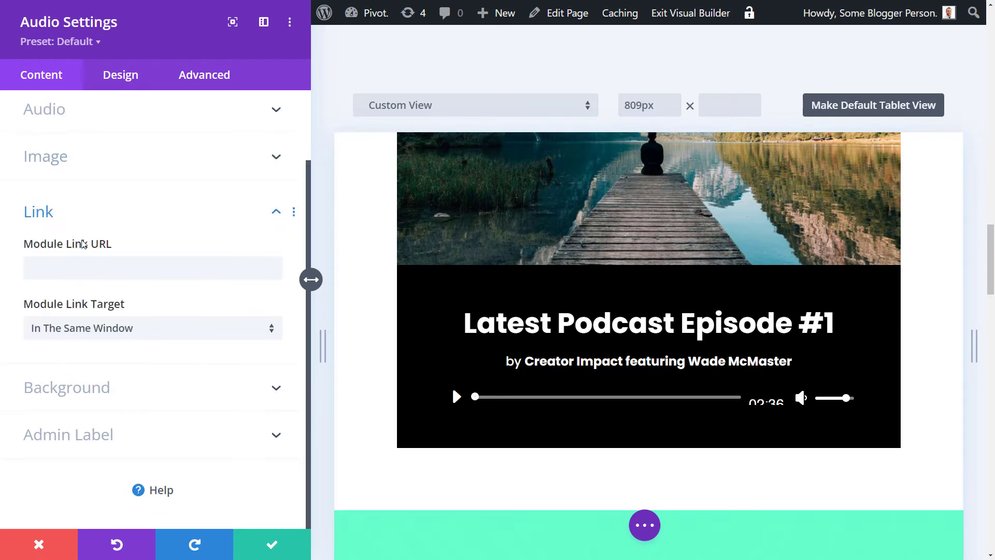
click(100, 398)
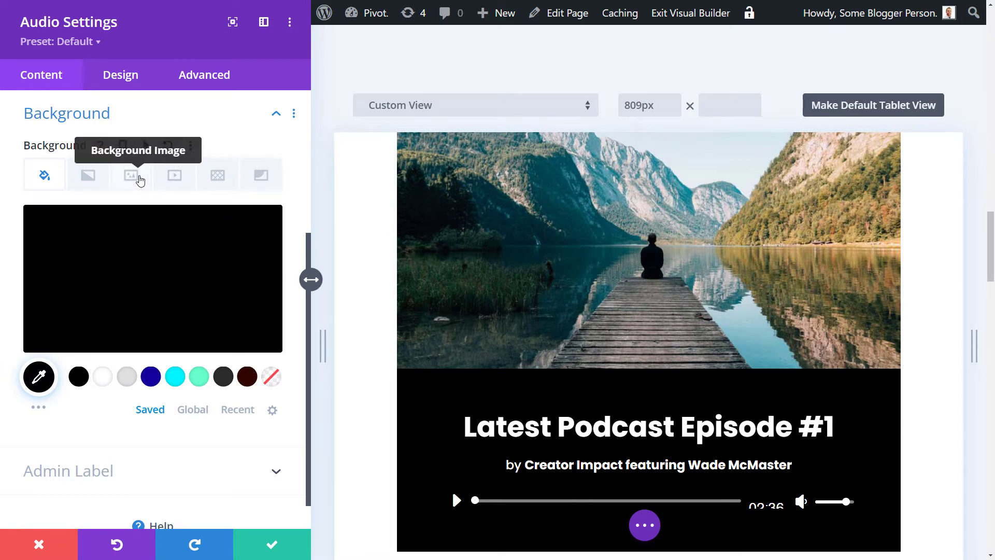
click(137, 178)
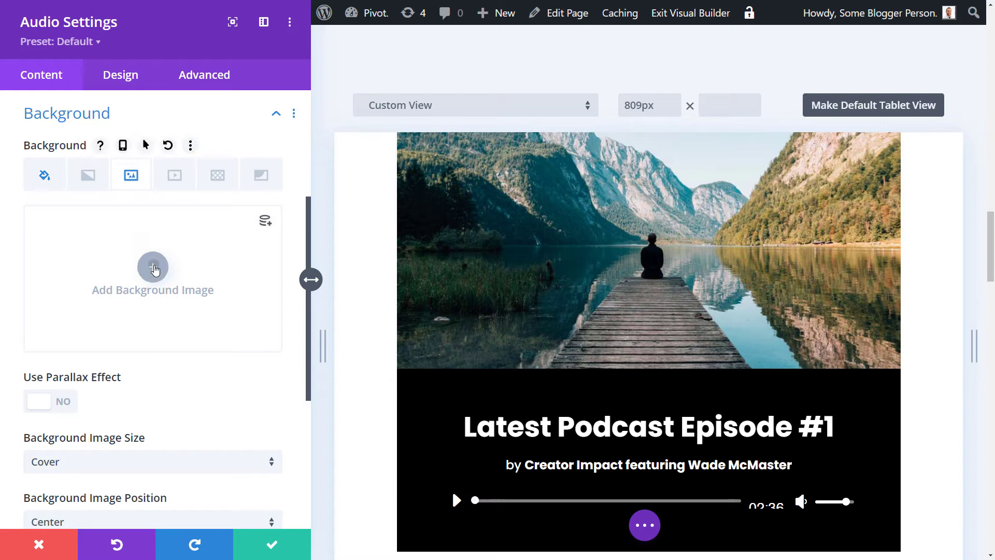
click(152, 268)
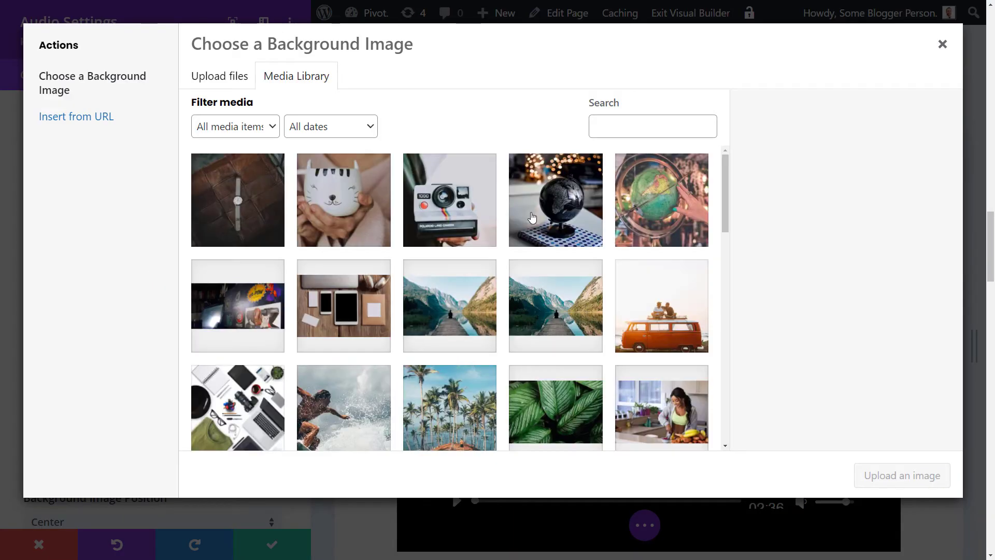
scroll(531, 217, down, 3)
scroll(521, 270, down, 2)
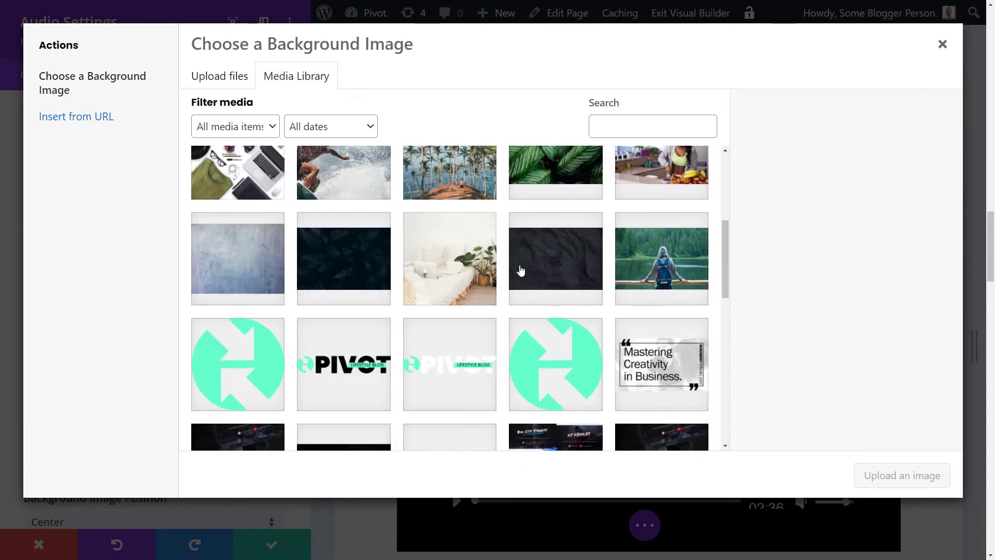
click(534, 265)
click(909, 476)
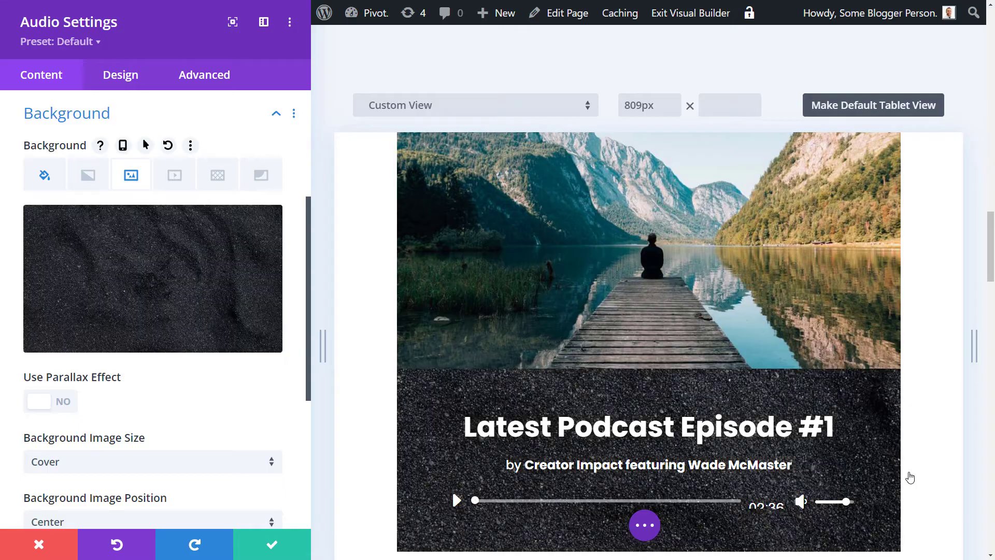
scroll(833, 386, down, 3)
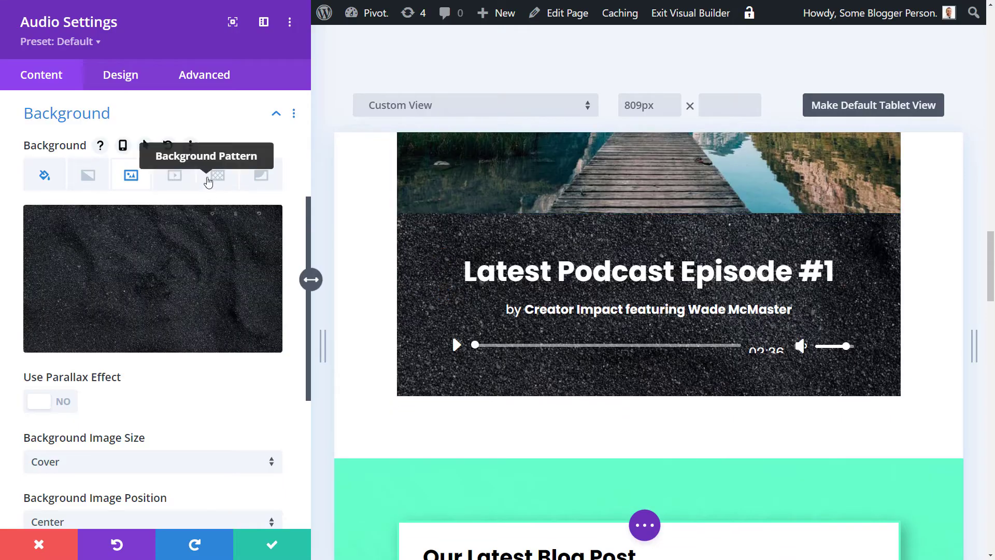
Step: Add a black Smiles background pattern to the module
click(264, 176)
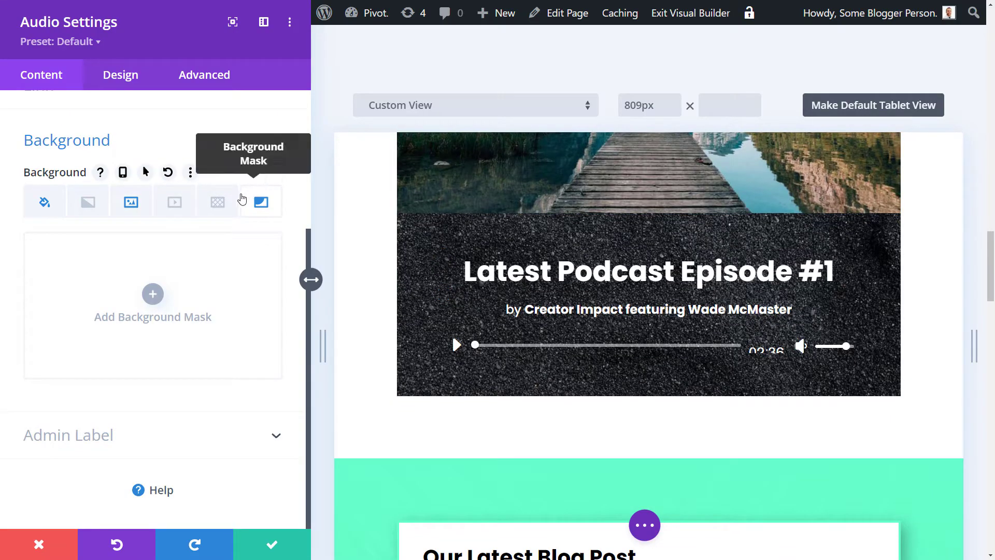
click(218, 203)
click(147, 297)
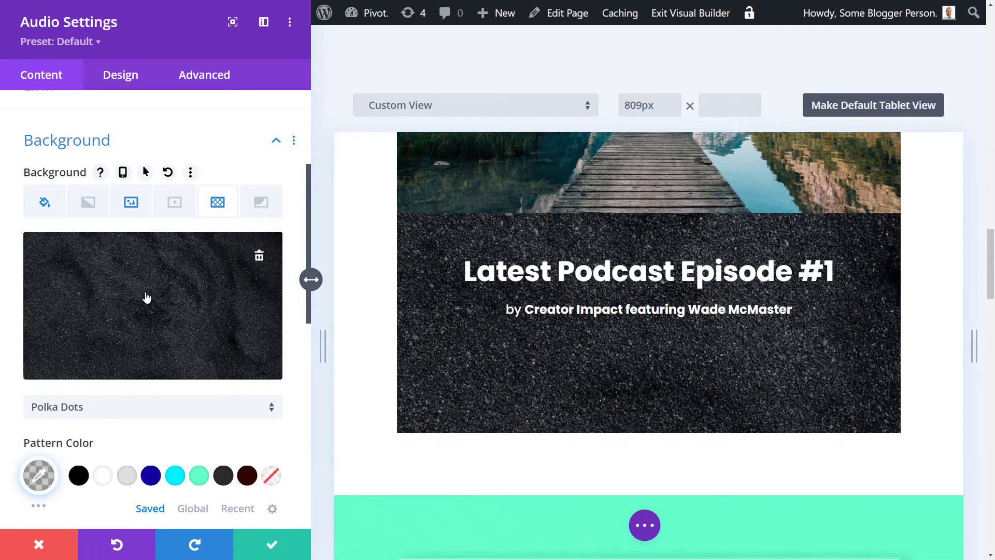
click(133, 405)
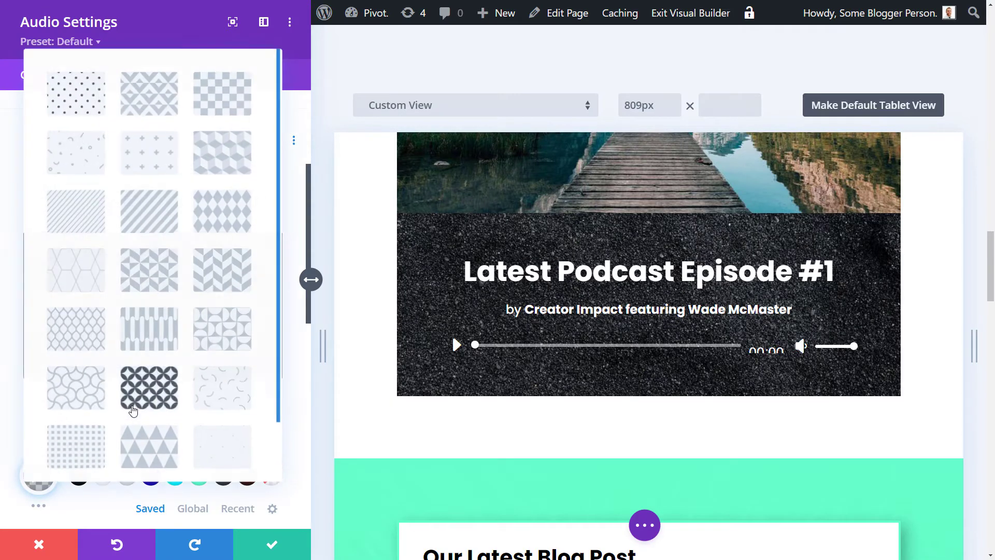
scroll(250, 395, down, 1)
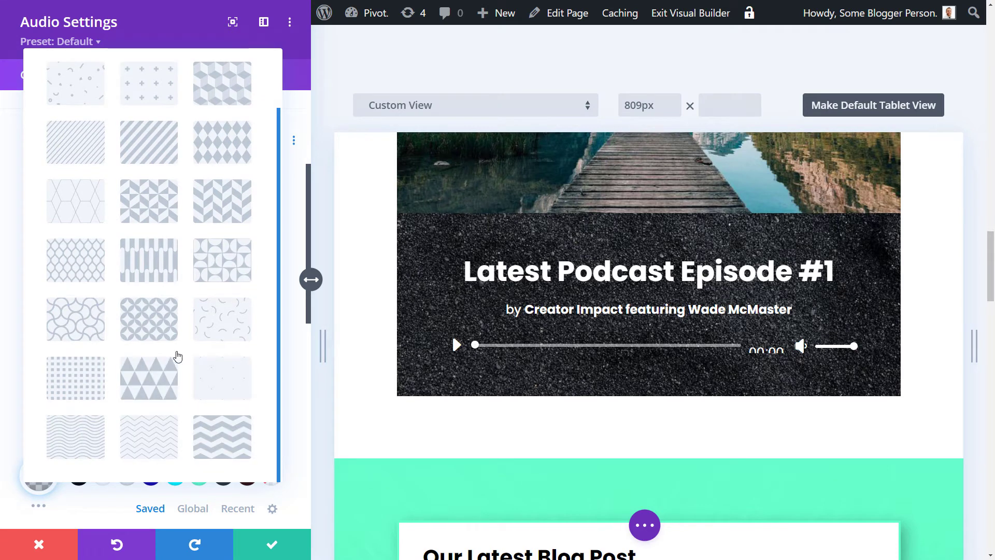
click(224, 316)
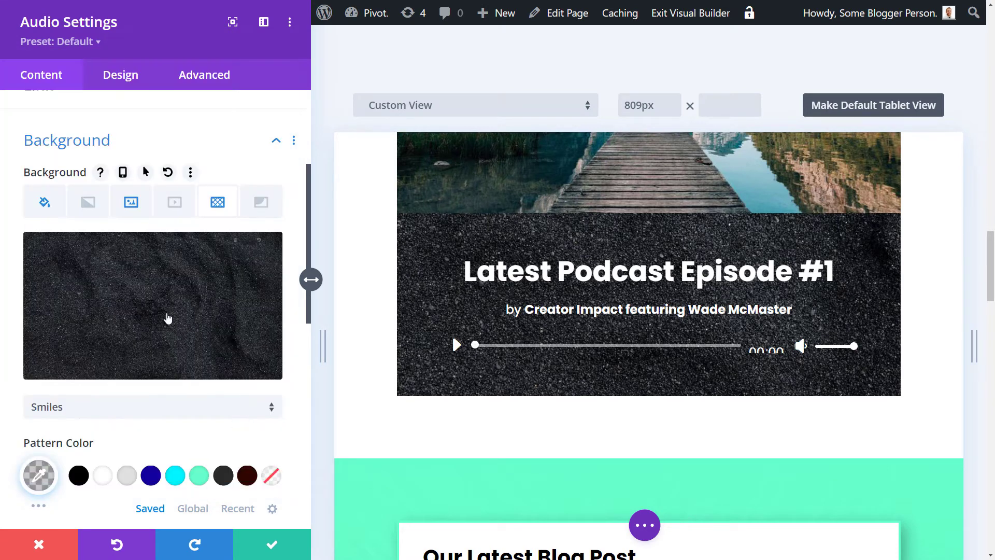
scroll(161, 321, down, 1)
click(80, 429)
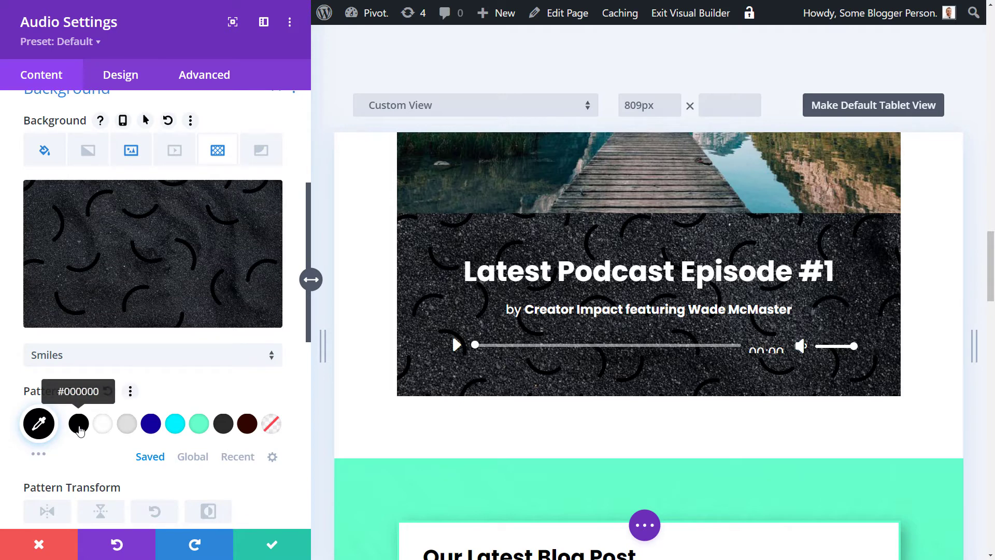
scroll(240, 425, down, 2)
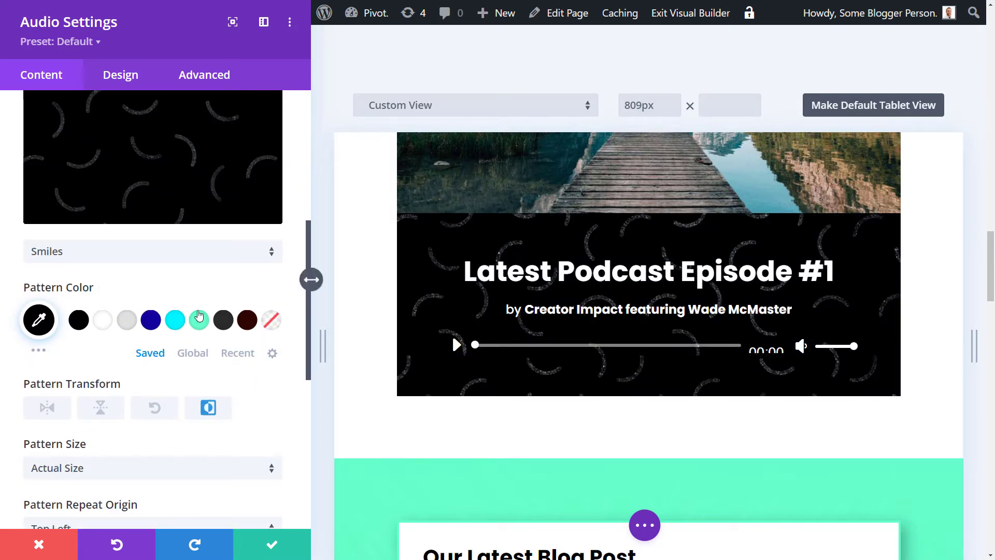
Step: Switch the pattern to Scallops and lower its black colour to 0.67 opacity
click(125, 256)
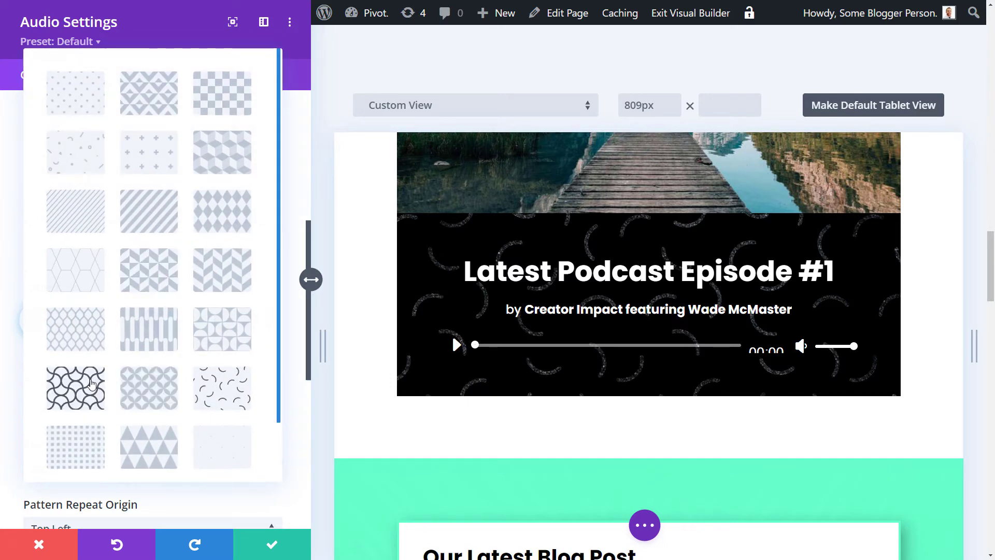
click(91, 383)
scroll(221, 326, down, 3)
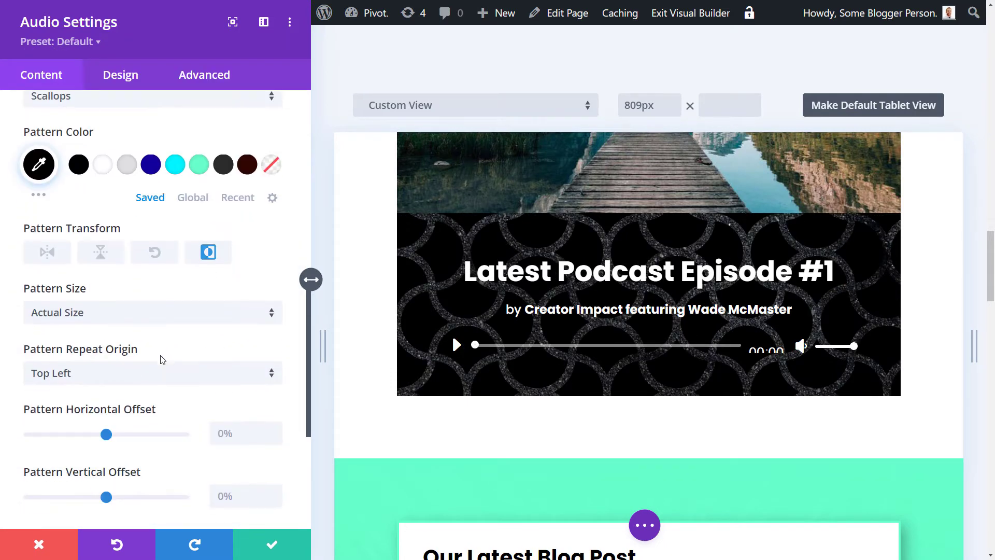
scroll(155, 359, up, 3)
click(39, 320)
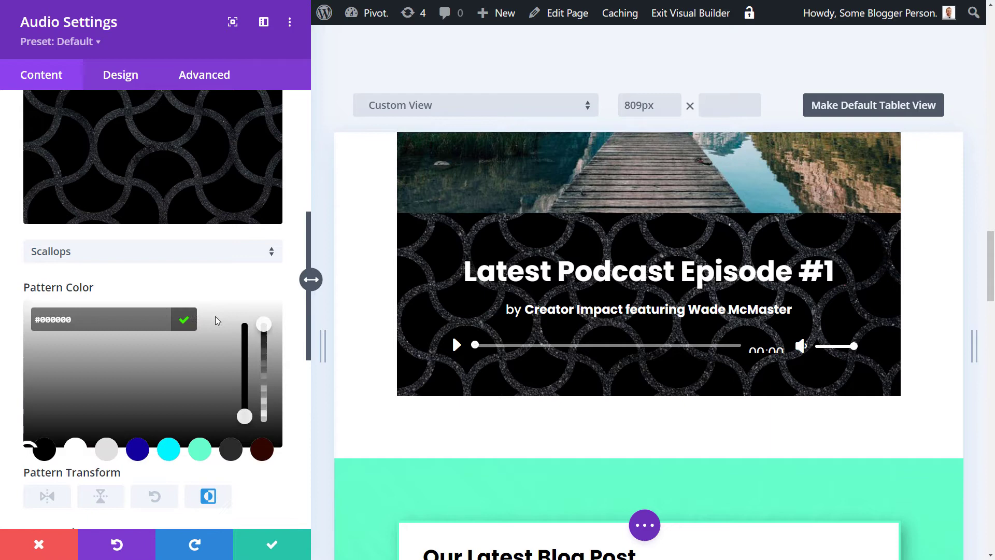
drag(264, 330, 269, 369)
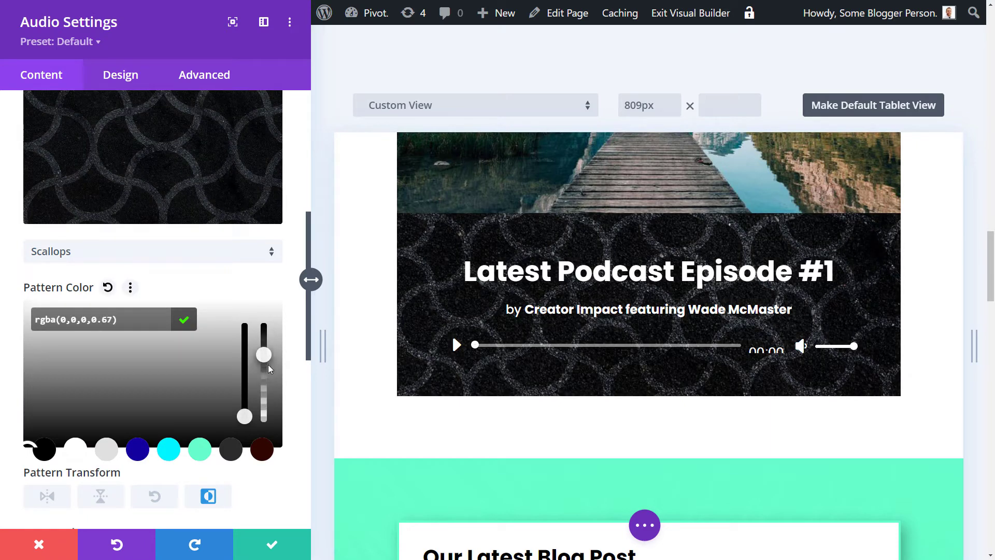
scroll(210, 260, up, 4)
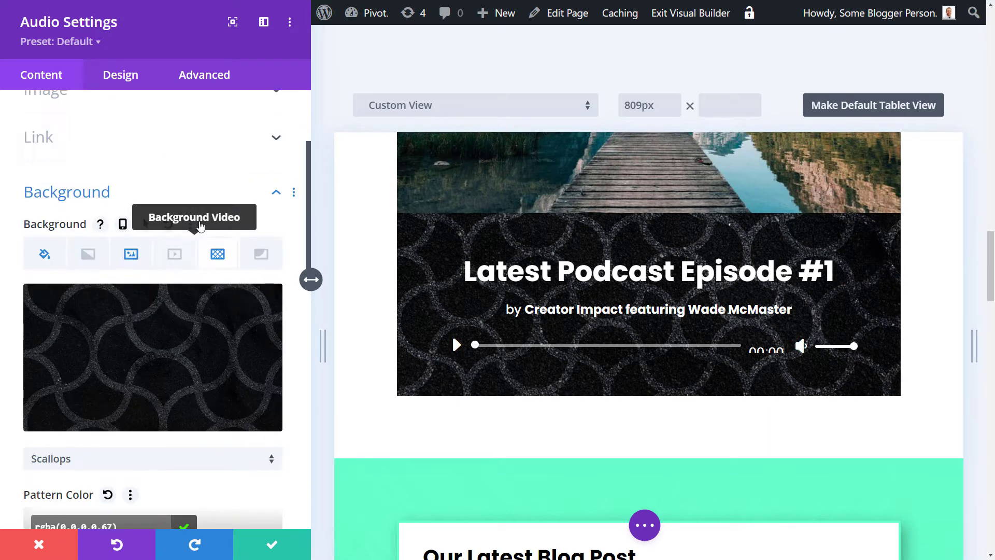
Step: Add a linear background gradient to the module
click(89, 253)
scroll(146, 295, down, 1)
click(147, 295)
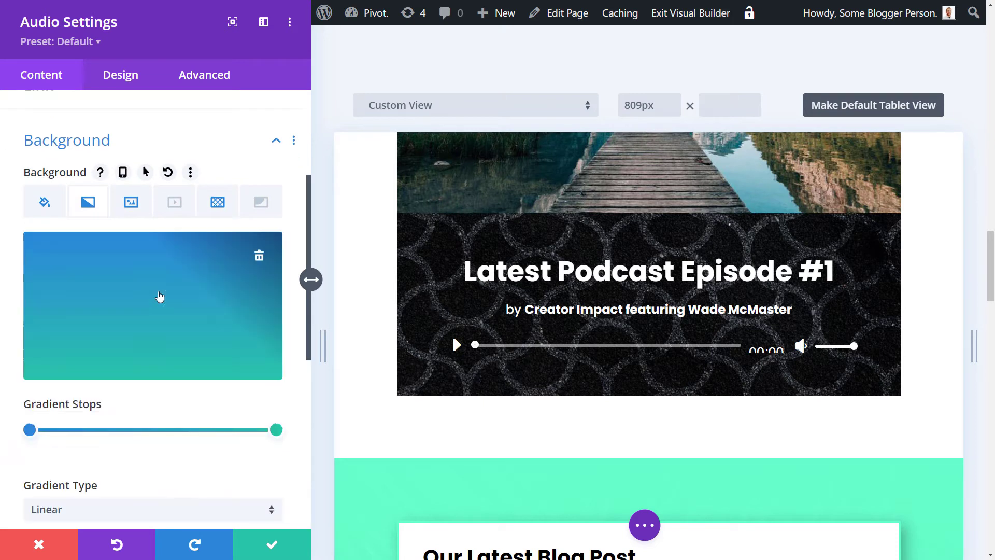
scroll(130, 321, down, 3)
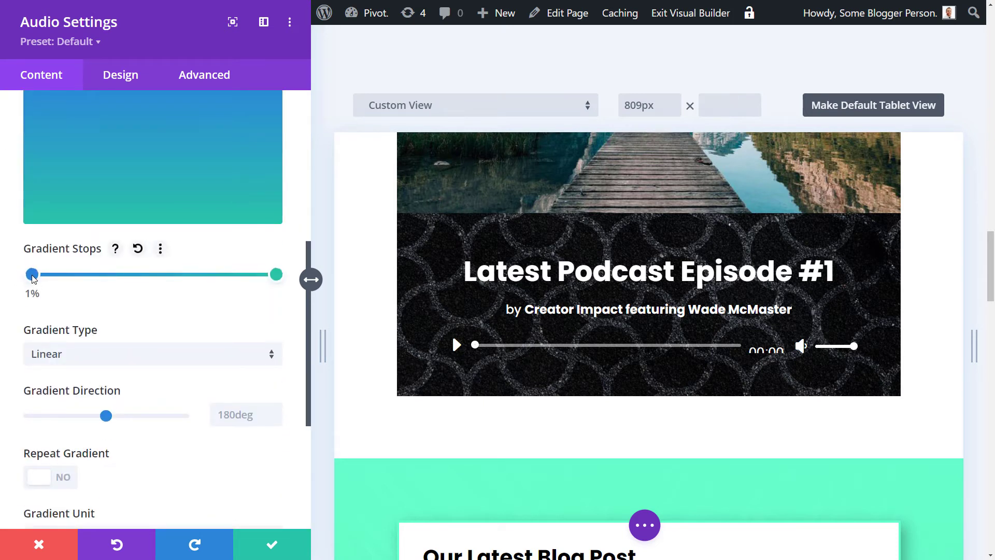
drag(32, 279, 25, 278)
scroll(138, 324, up, 2)
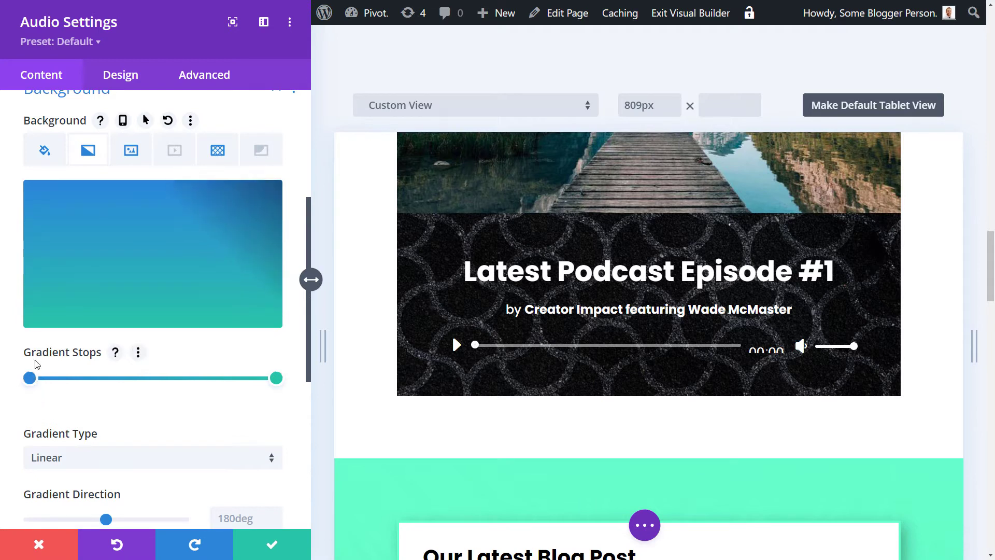
Step: Make the gradient black to transparent and place it above the background image
click(30, 378)
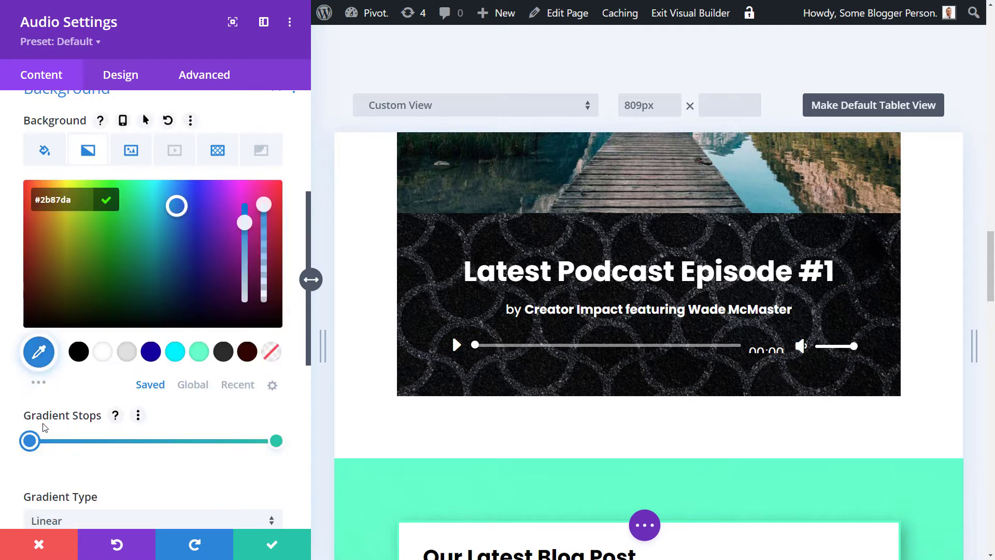
click(79, 351)
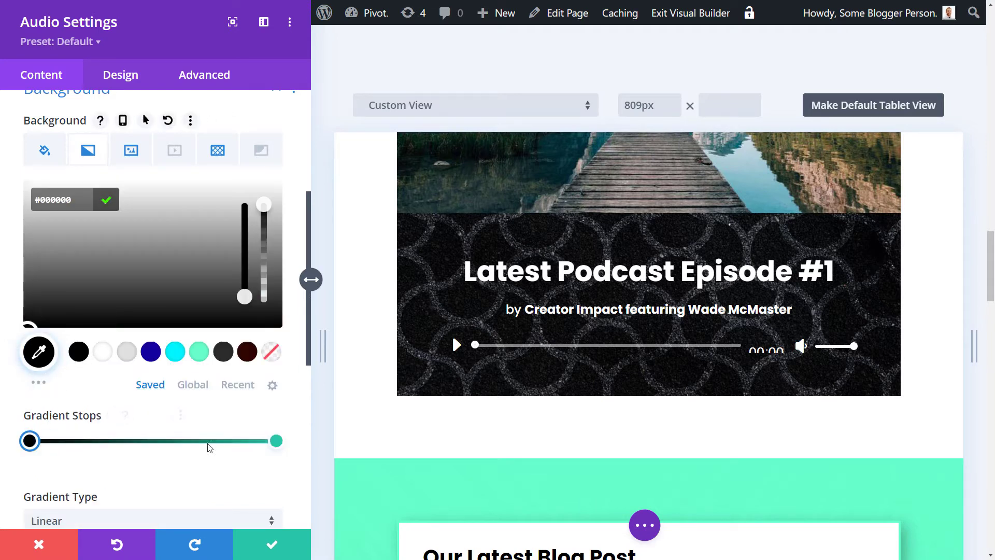
click(276, 442)
click(79, 351)
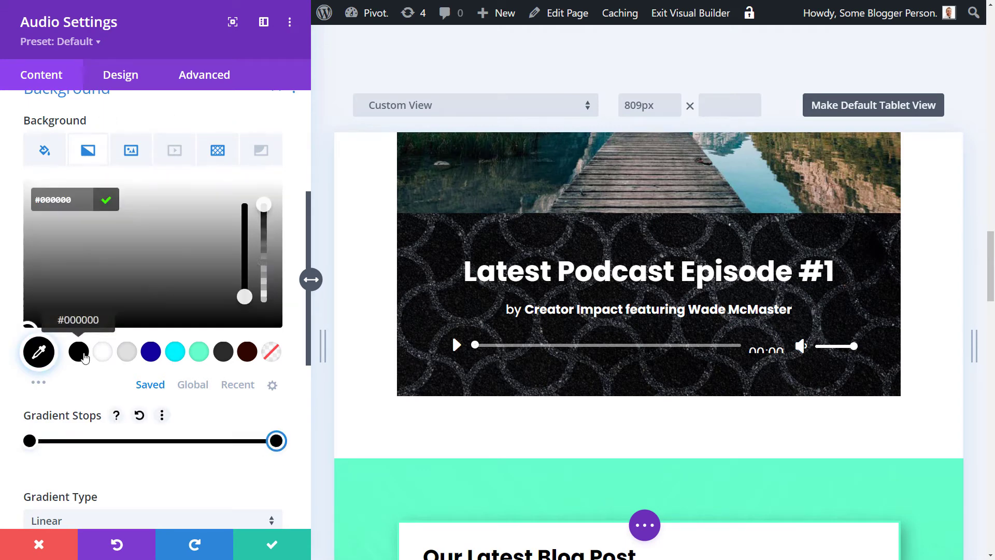
drag(265, 205, 264, 251)
scroll(229, 415, down, 7)
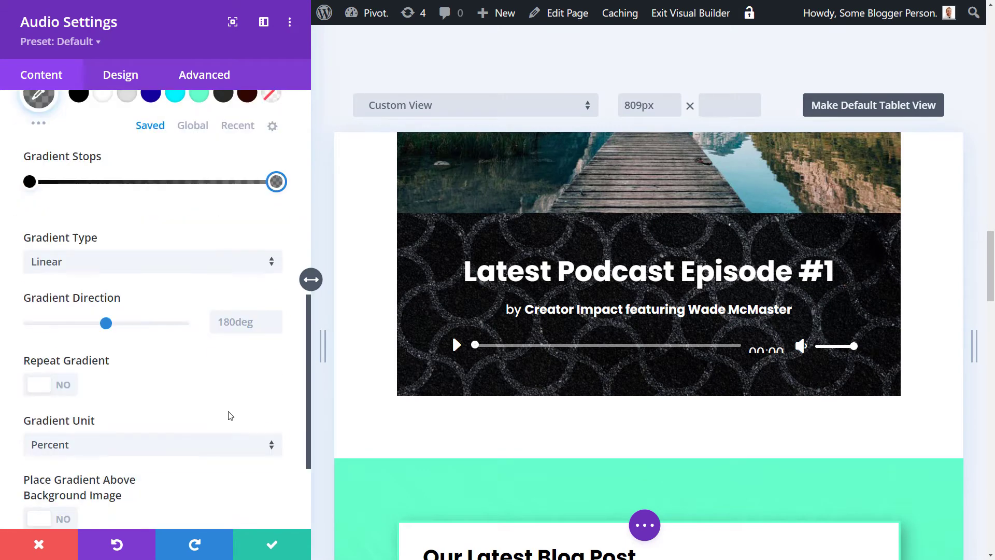
click(65, 417)
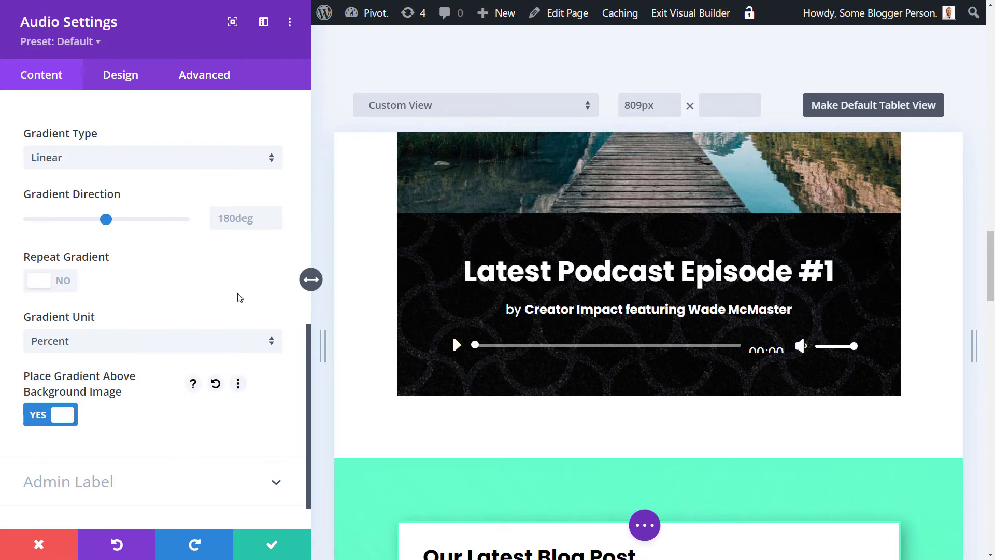
scroll(213, 306, up, 3)
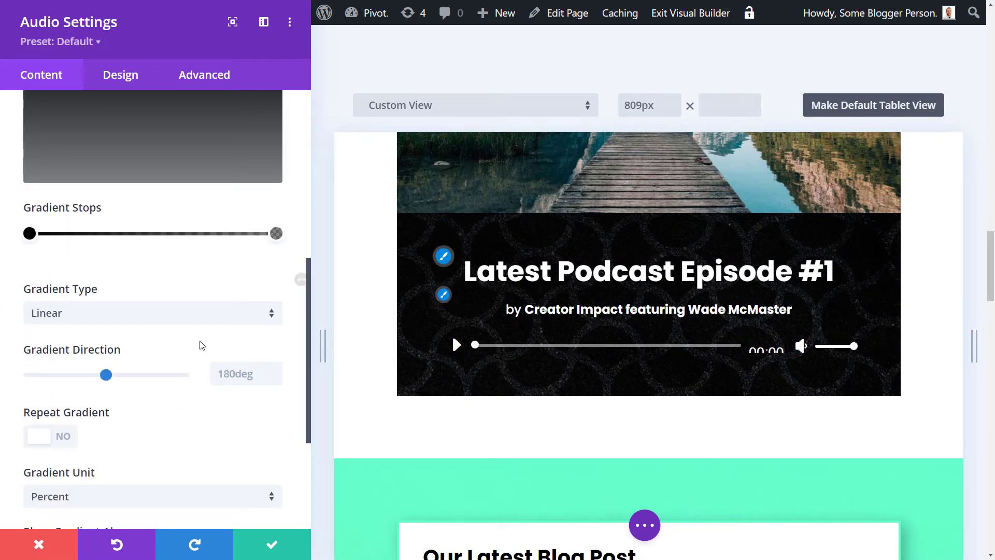
scroll(200, 344, up, 4)
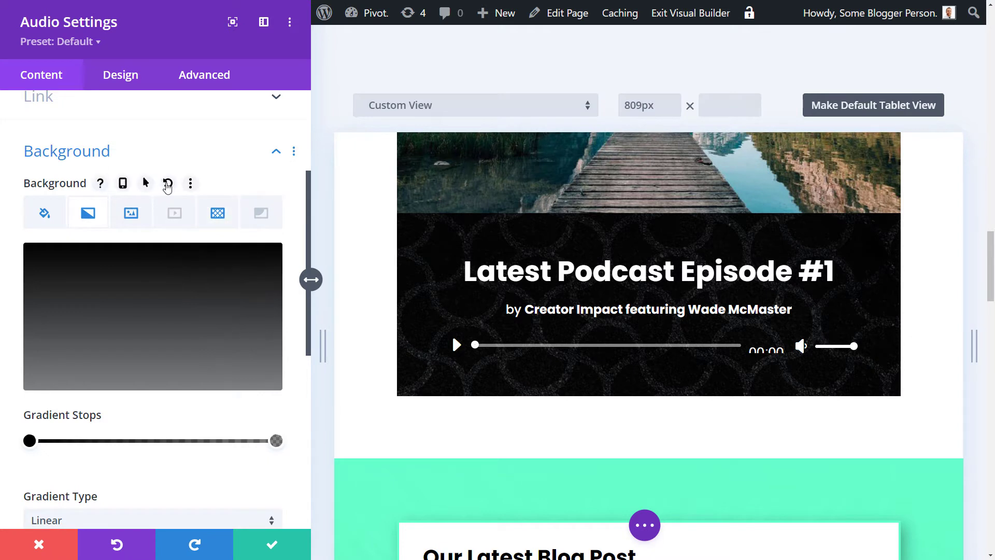
Step: Reset the background and use the blogheader photo as the background image
click(167, 183)
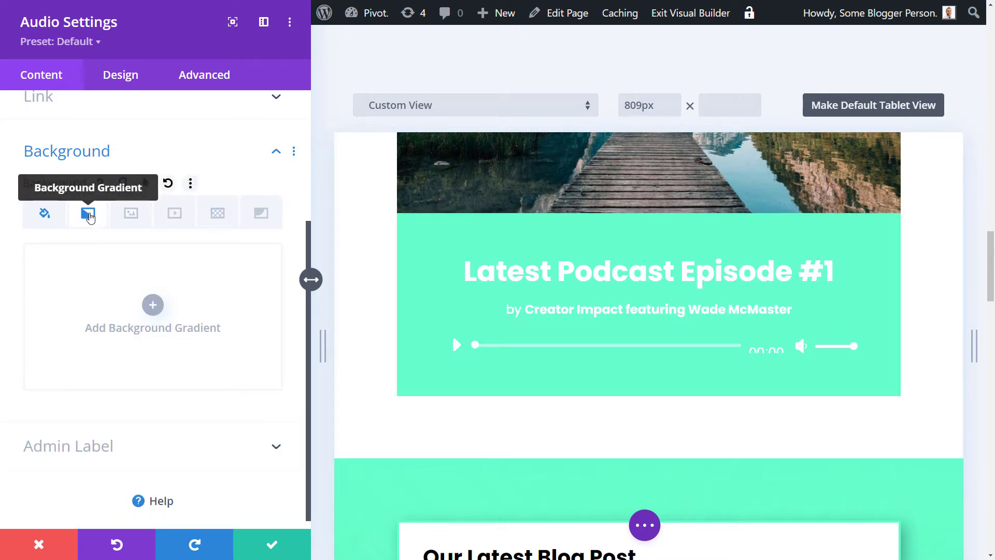
click(144, 222)
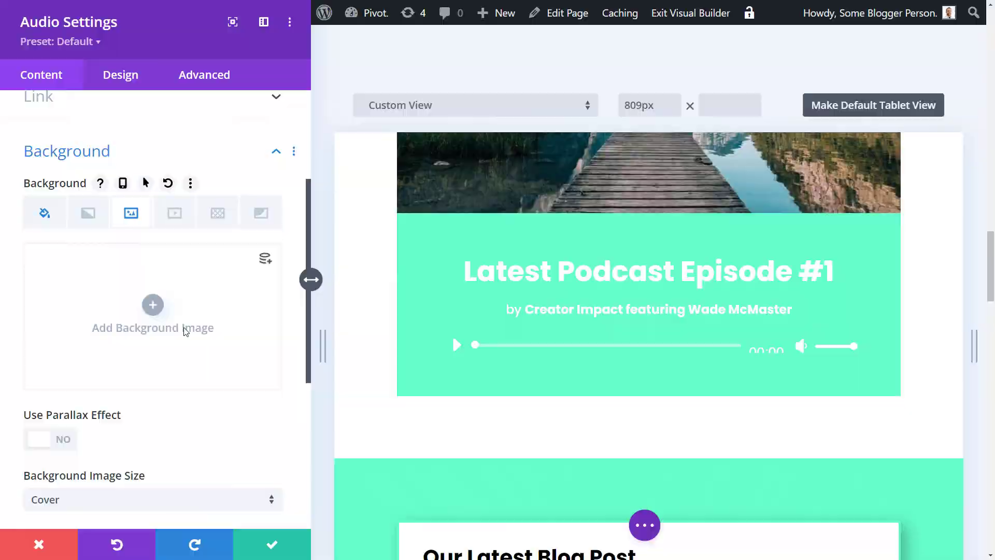
click(151, 308)
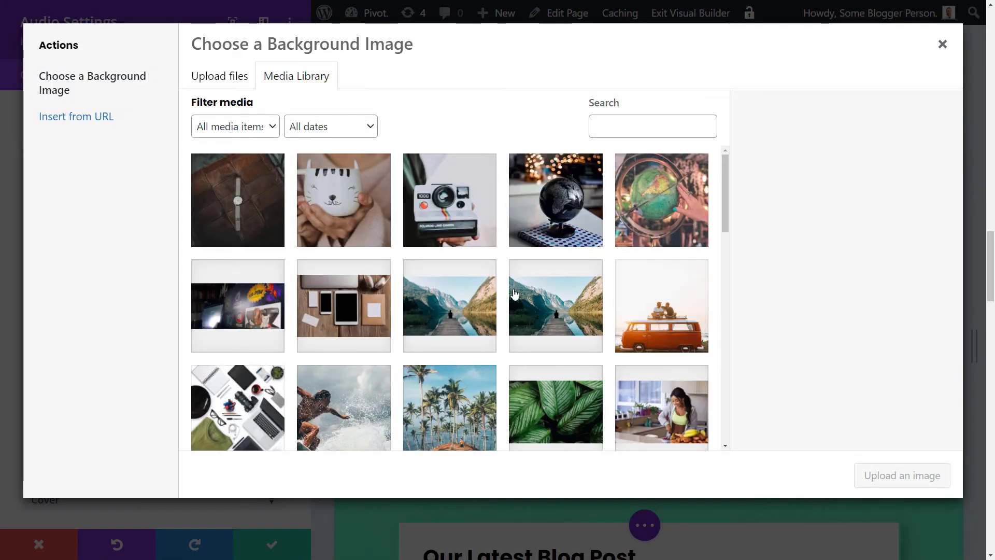
scroll(527, 298, down, 10)
scroll(528, 300, down, 4)
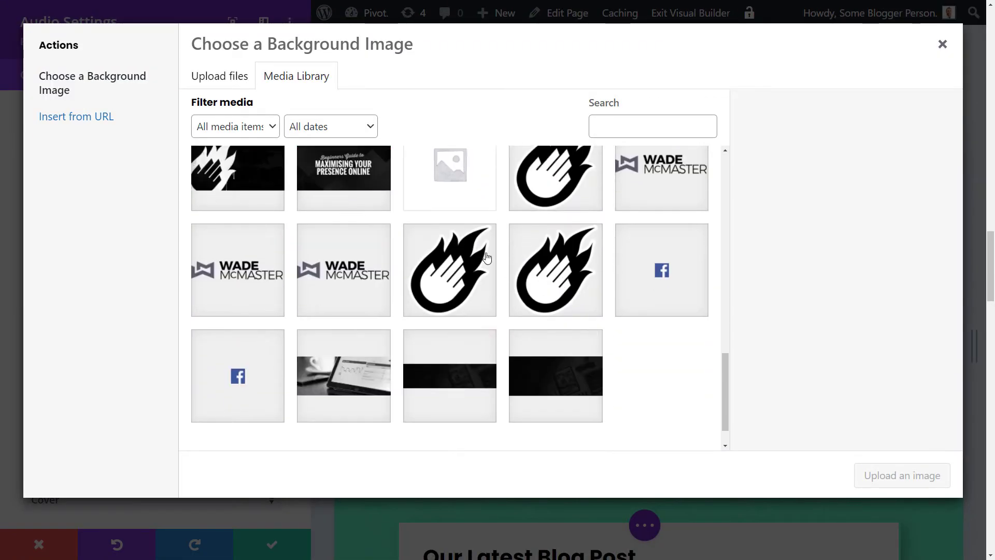
click(540, 377)
click(902, 474)
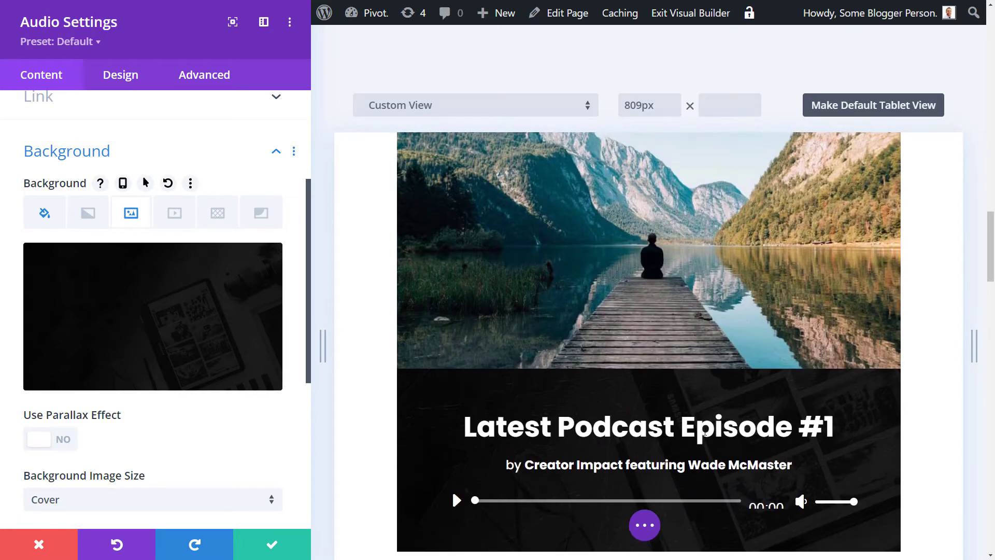
Step: Zoom the browser to 125%, float the settings panel aside, and save the podcast module's settings
key(ctrl+minus)
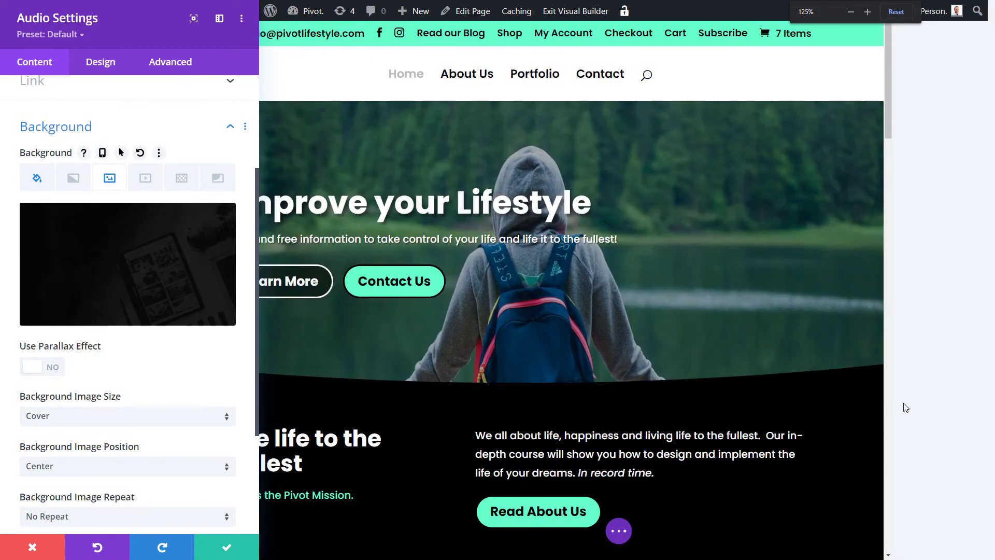
scroll(863, 400, down, 5)
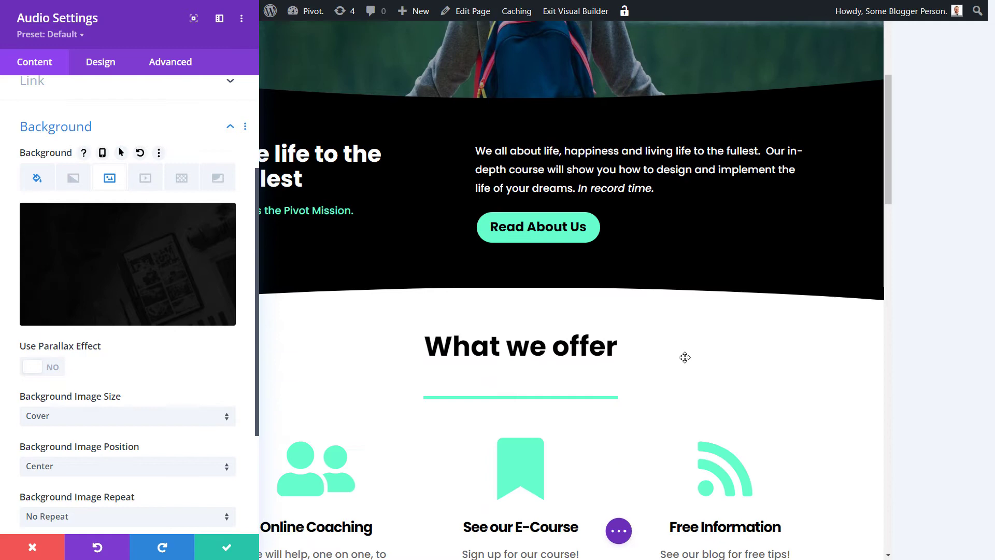
scroll(685, 357, down, 6)
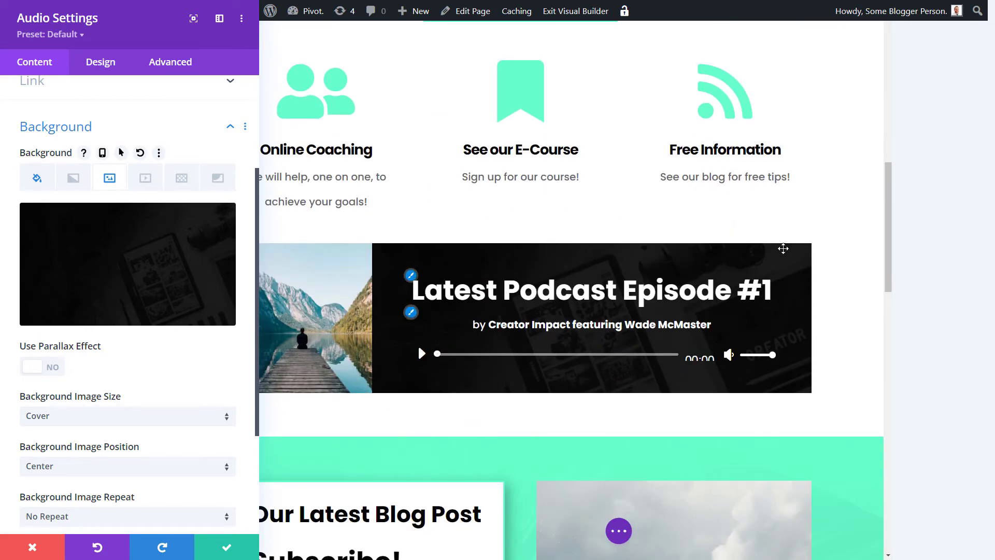
click(219, 18)
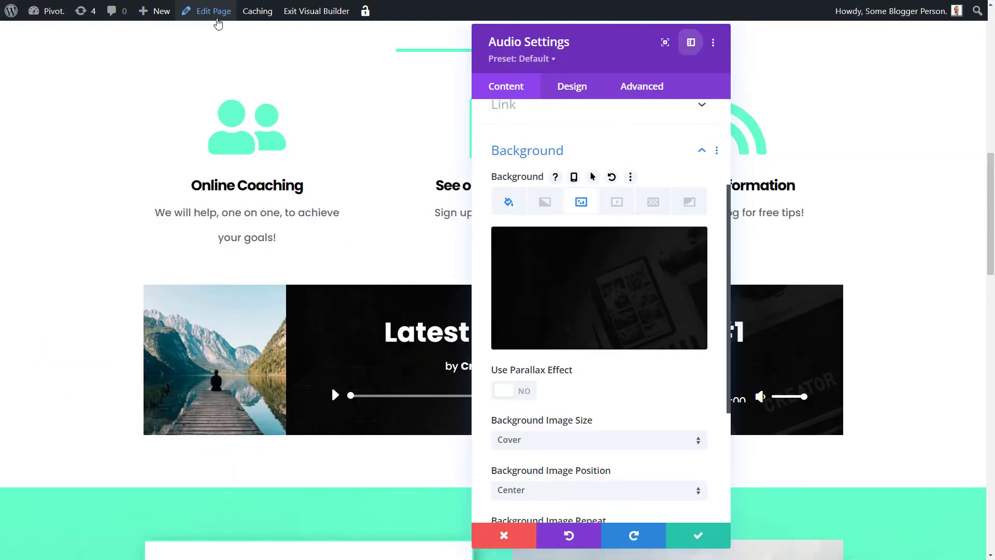
drag(569, 42, 777, 64)
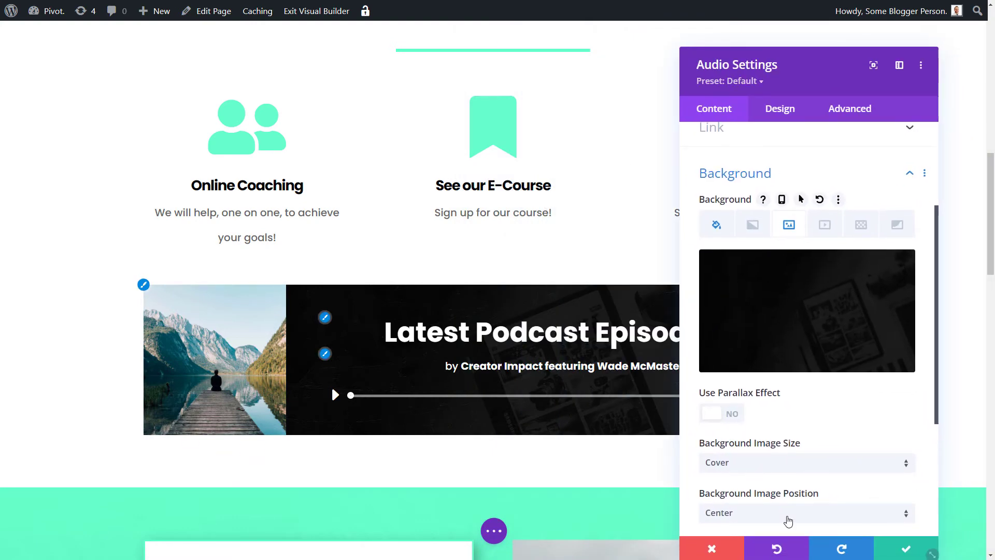
click(906, 547)
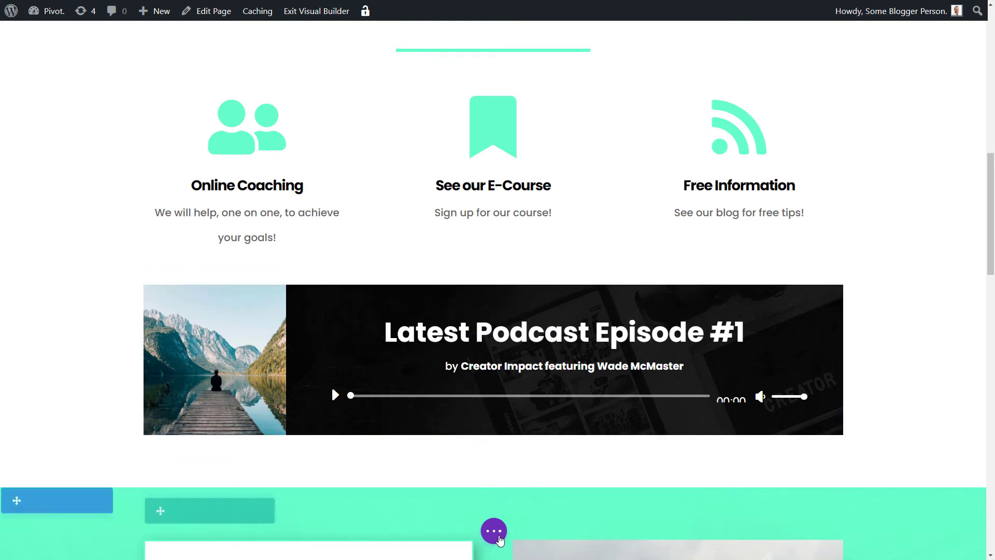
click(495, 531)
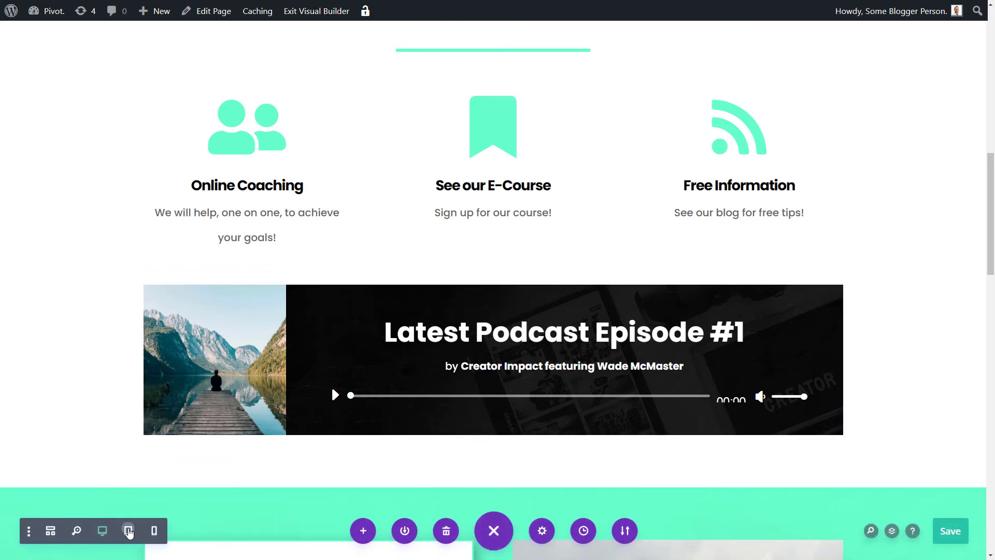
click(128, 530)
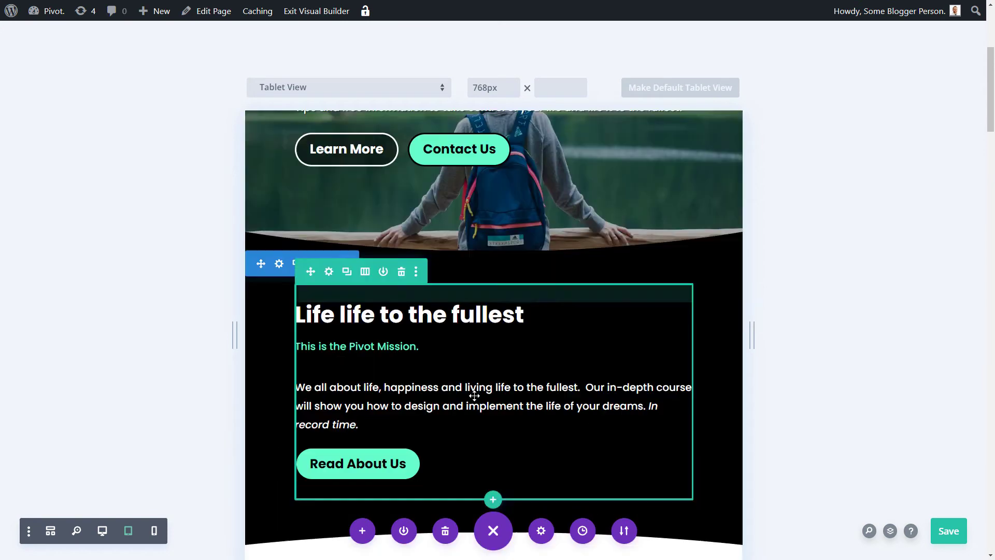
scroll(489, 388, down, 12)
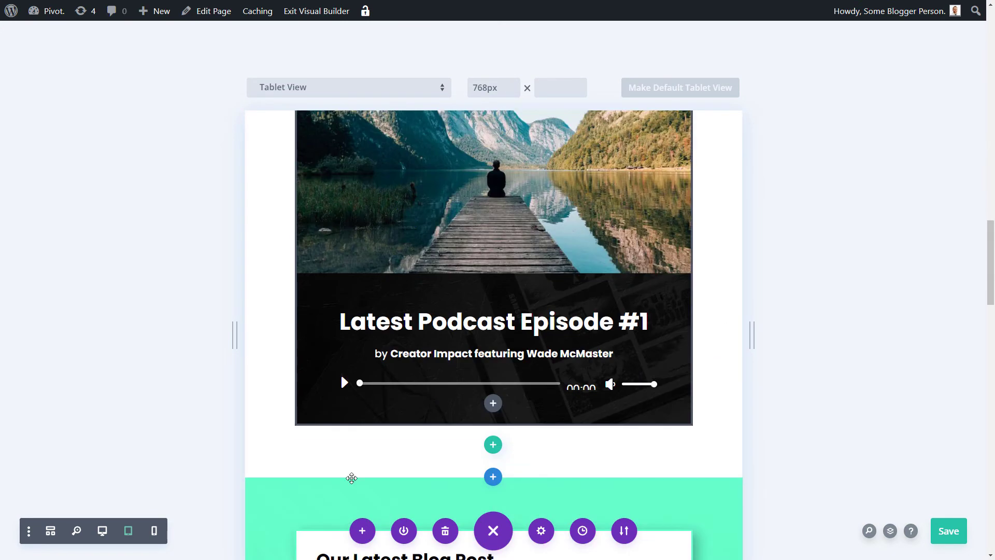
click(154, 530)
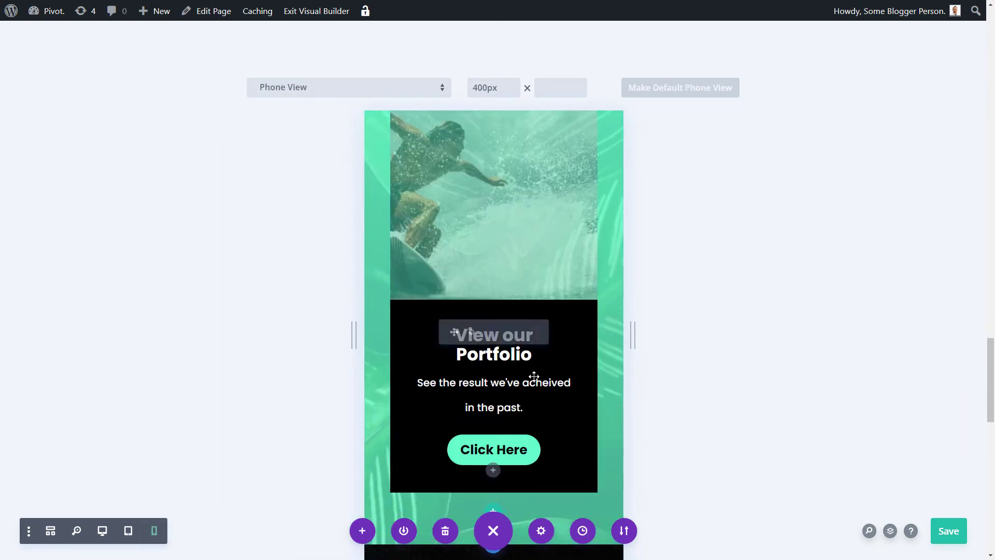
scroll(535, 399, up, 10)
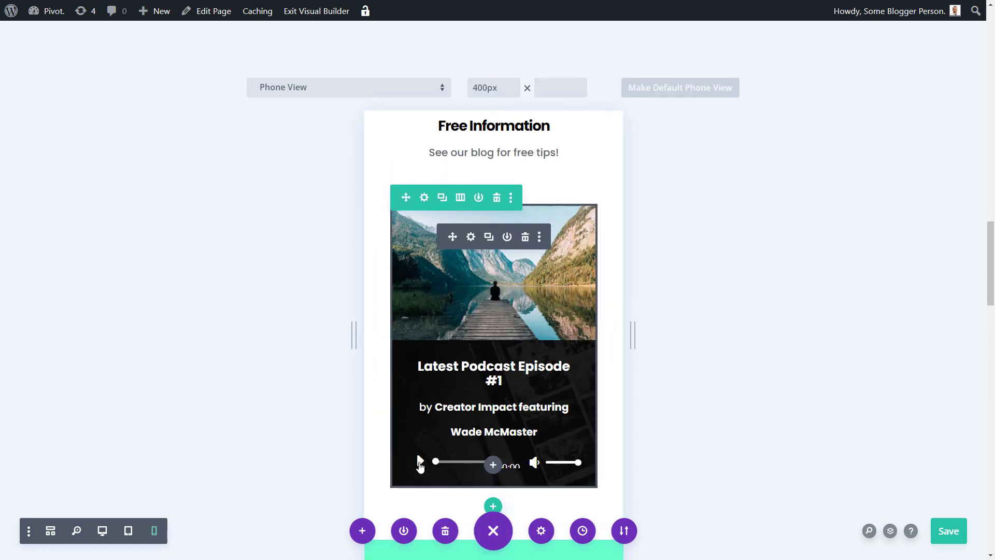
click(102, 530)
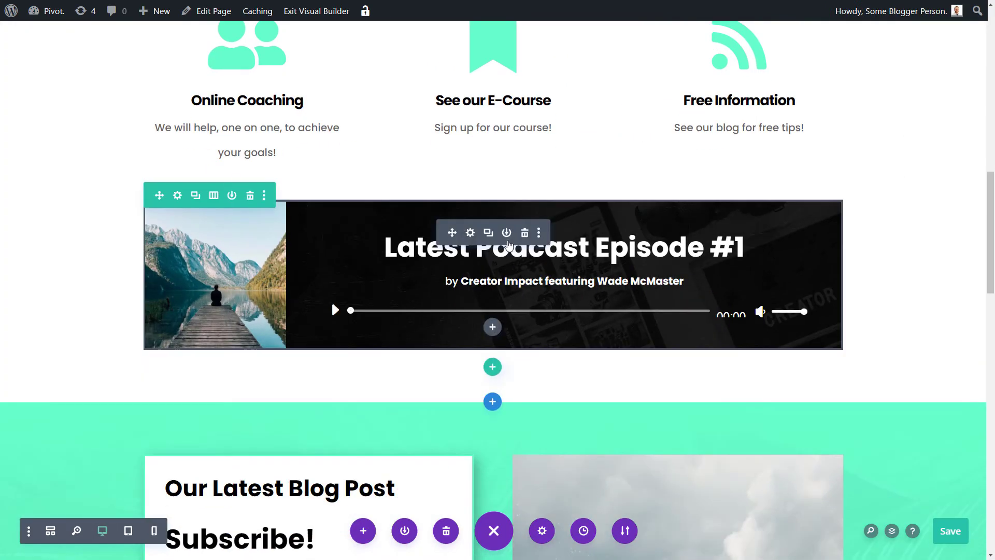
click(469, 233)
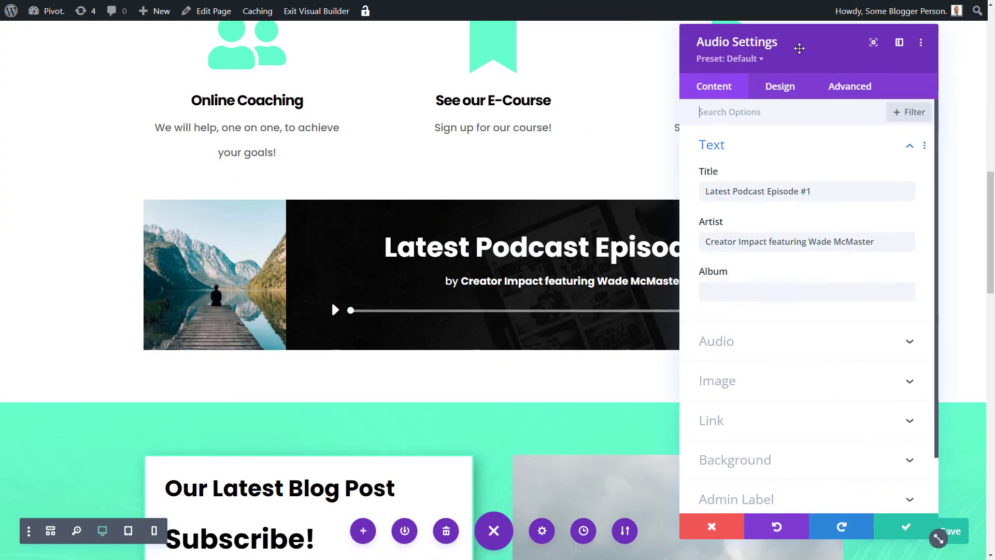
drag(795, 44, 812, 51)
click(799, 88)
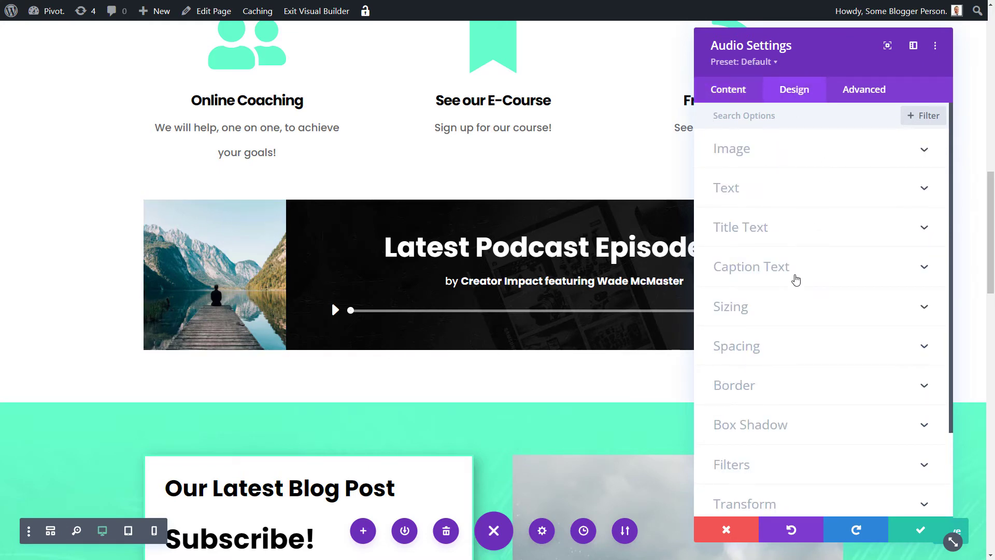
drag(792, 56, 144, 62)
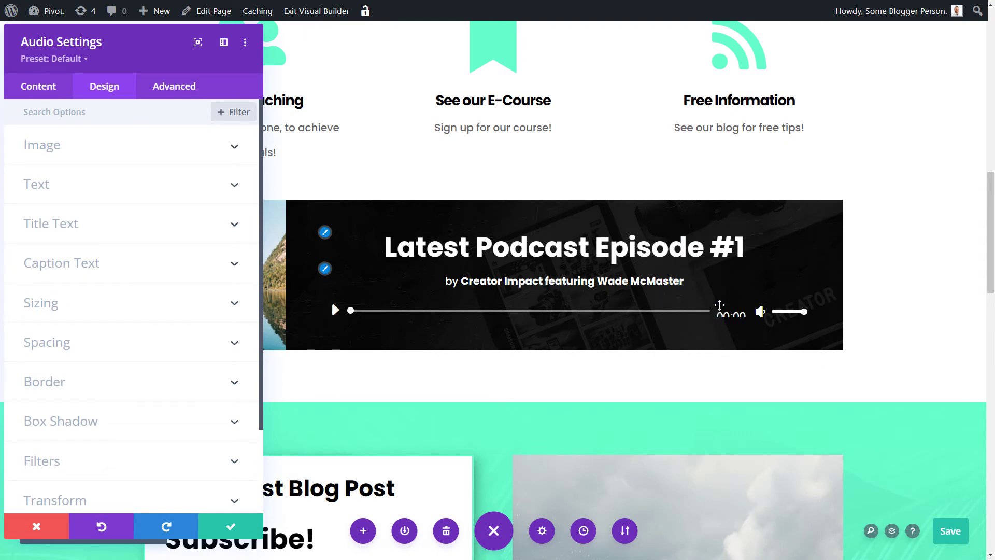
click(179, 93)
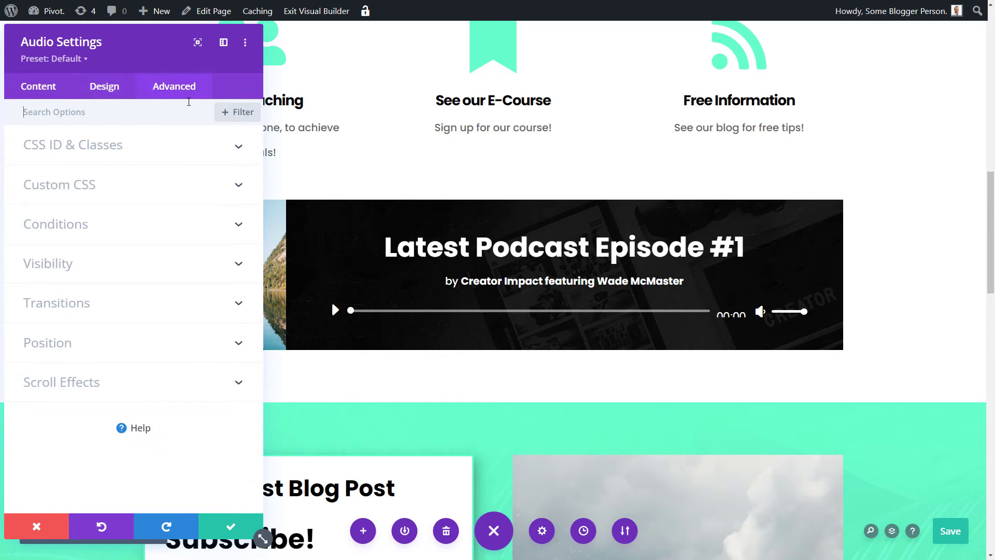
click(126, 192)
scroll(135, 202, down, 4)
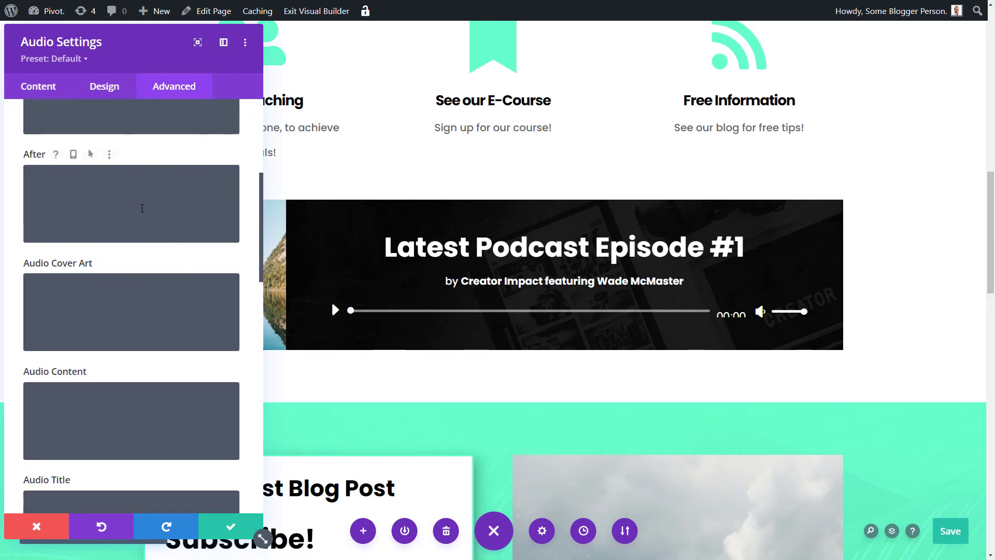
scroll(142, 209, down, 9)
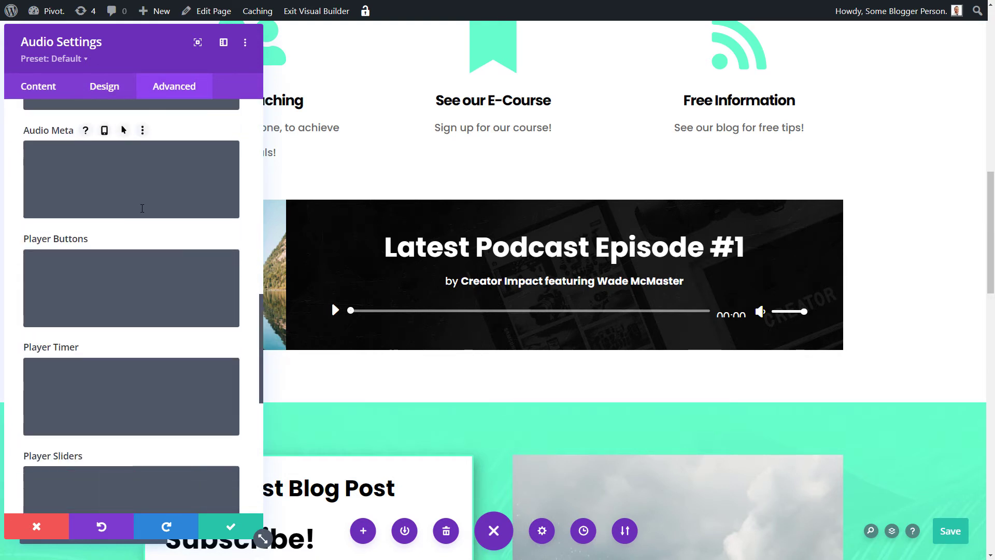
scroll(142, 209, down, 3)
click(49, 534)
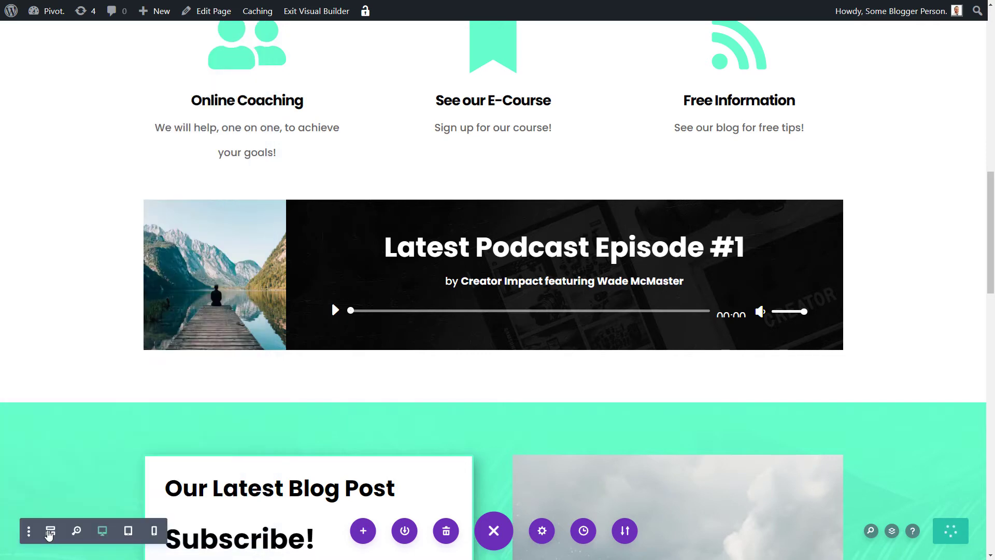
Step: Save the page and exit the Visual Builder, then open the Pivot Theme Customizer
click(321, 15)
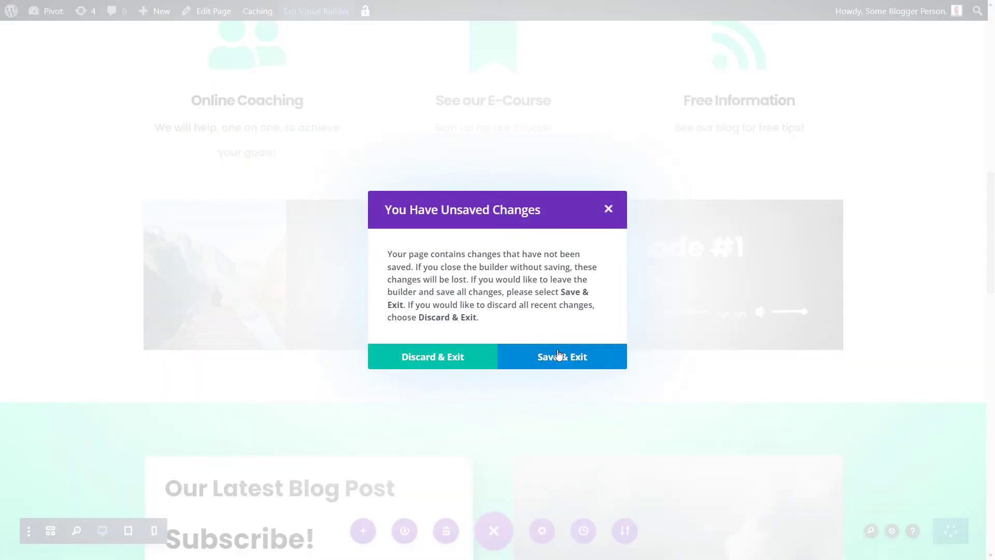
click(551, 358)
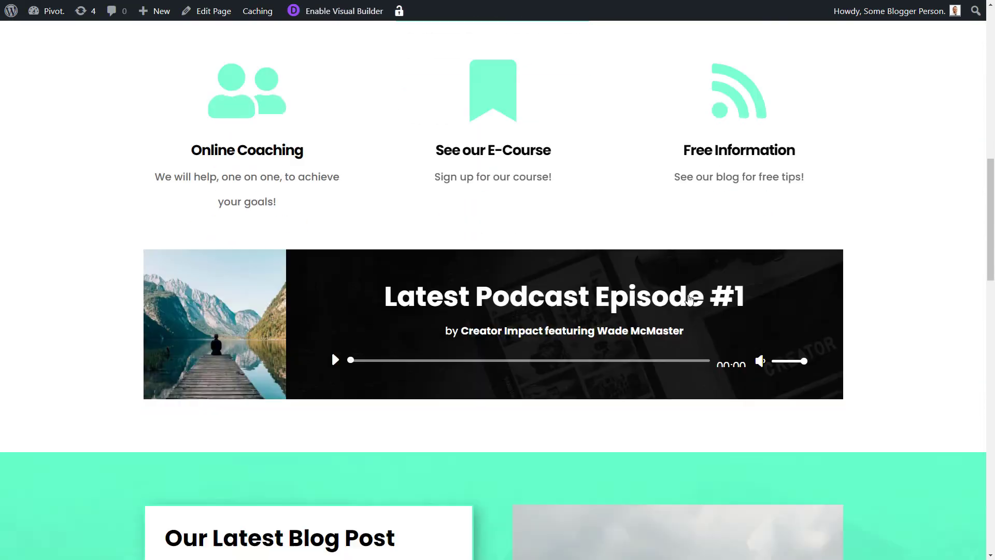
mouse_move(48, 21)
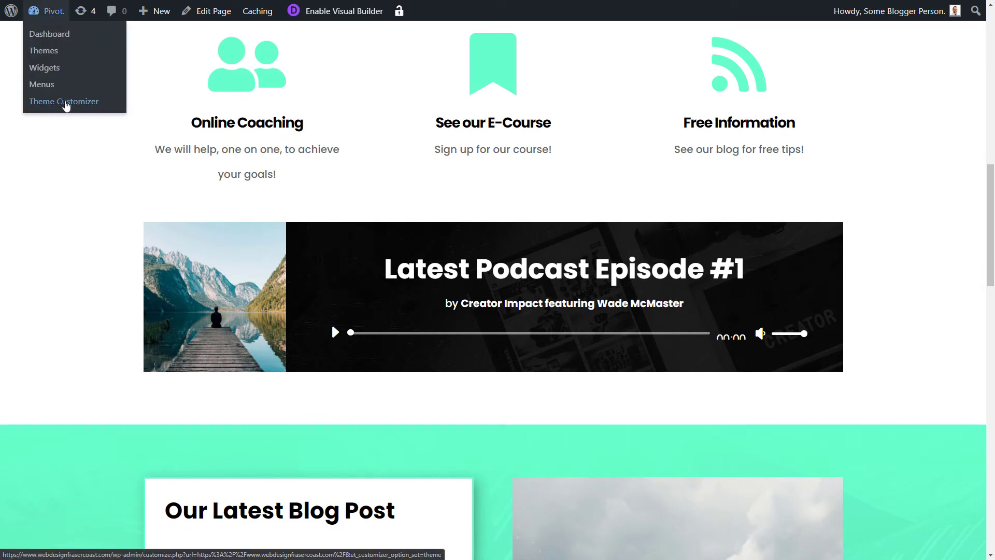
click(66, 102)
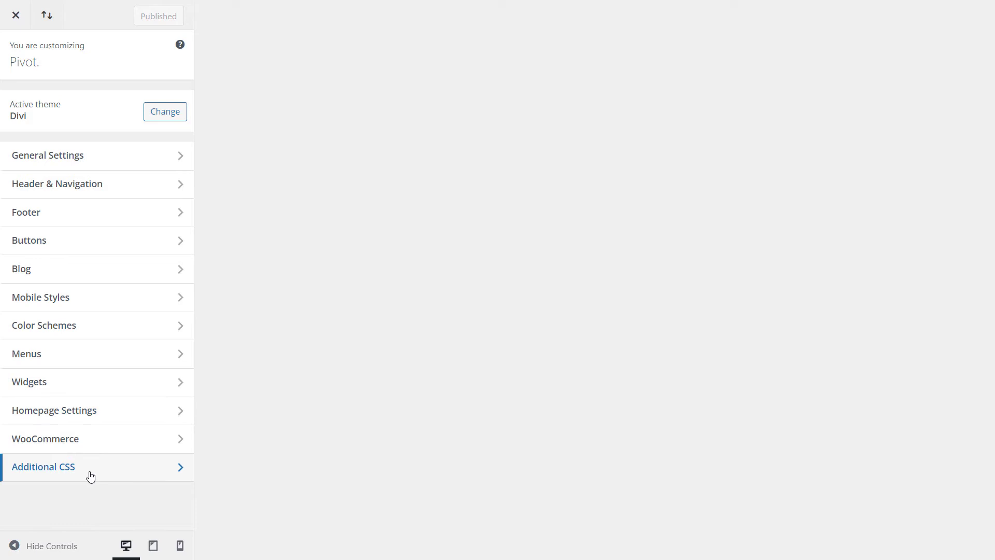
Step: Paste a .mejs-time rule into Additional CSS, drop its font-weight and word-wrap lines, and close the brace
click(90, 476)
click(112, 320)
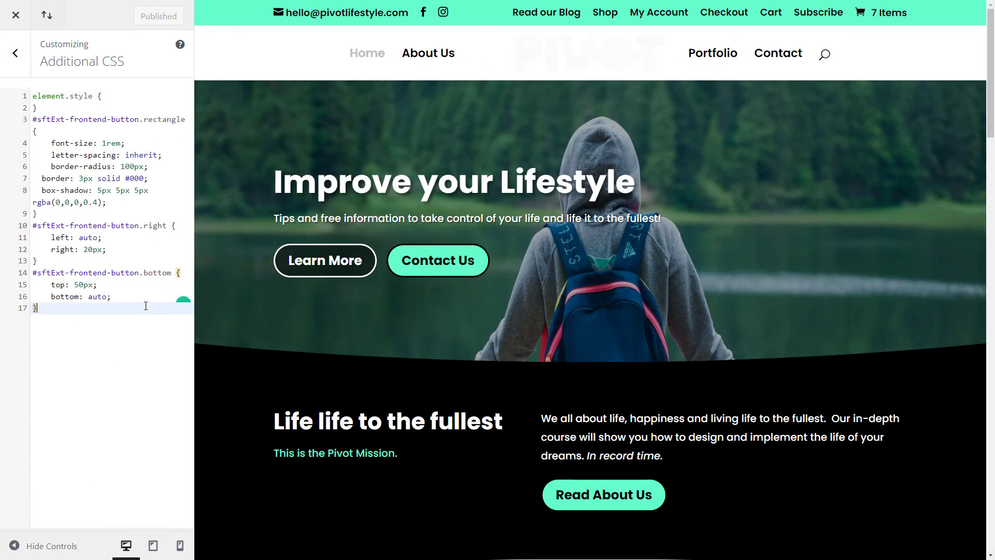
key(Return)
key(Return)
text(.mejs-time {     font-weight: 400;     word-wrap: normal;     overflow: visible;)
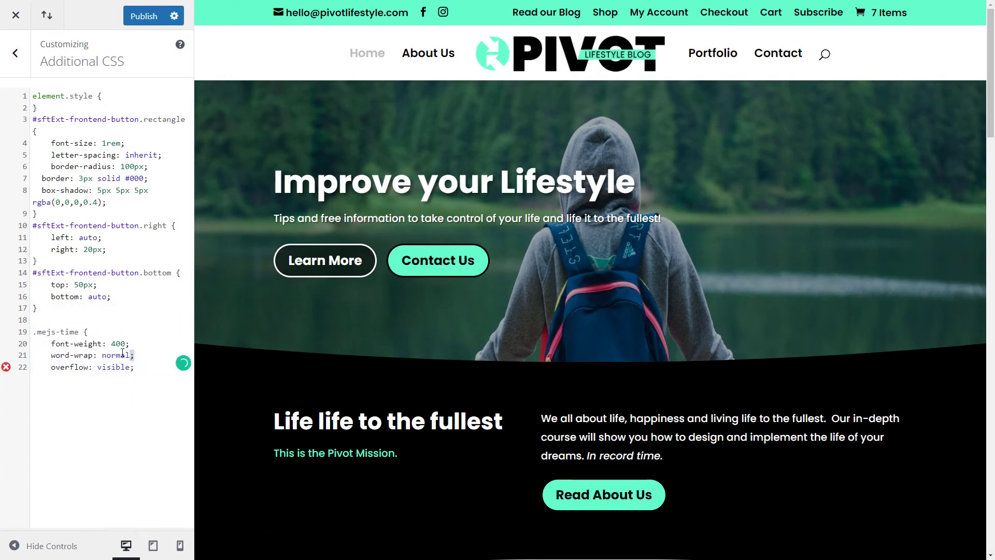
drag(133, 355, 18, 344)
key(BackSpace)
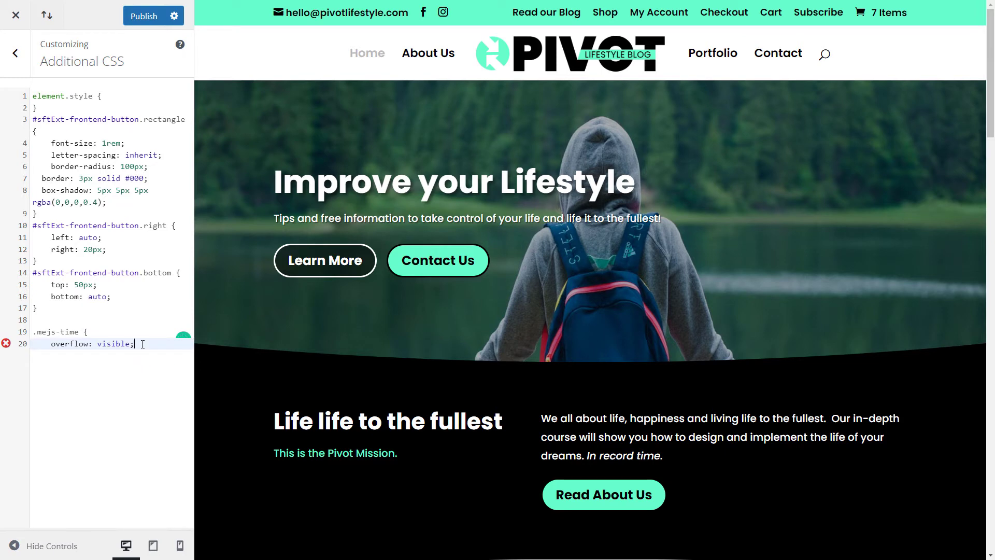
key(Return)
text(})
scroll(461, 481, down, 12)
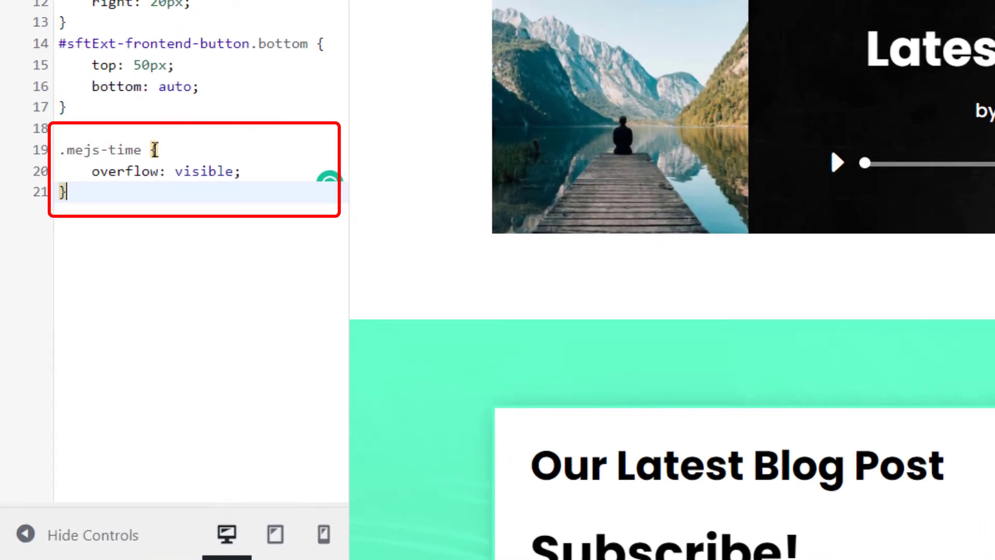
Step: Start a new line after overflow: visible inside the .mejs-time rule
drag(60, 151, 153, 205)
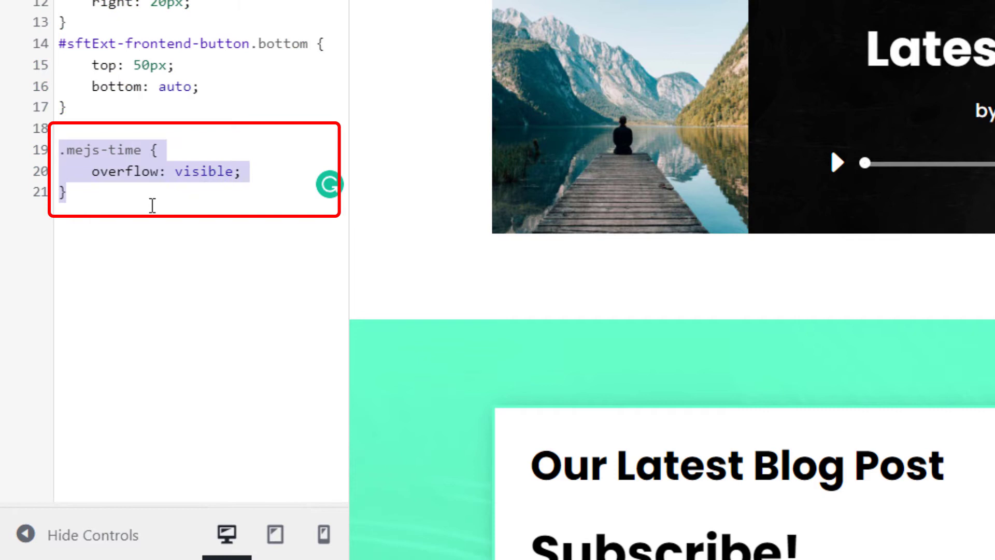
click(164, 199)
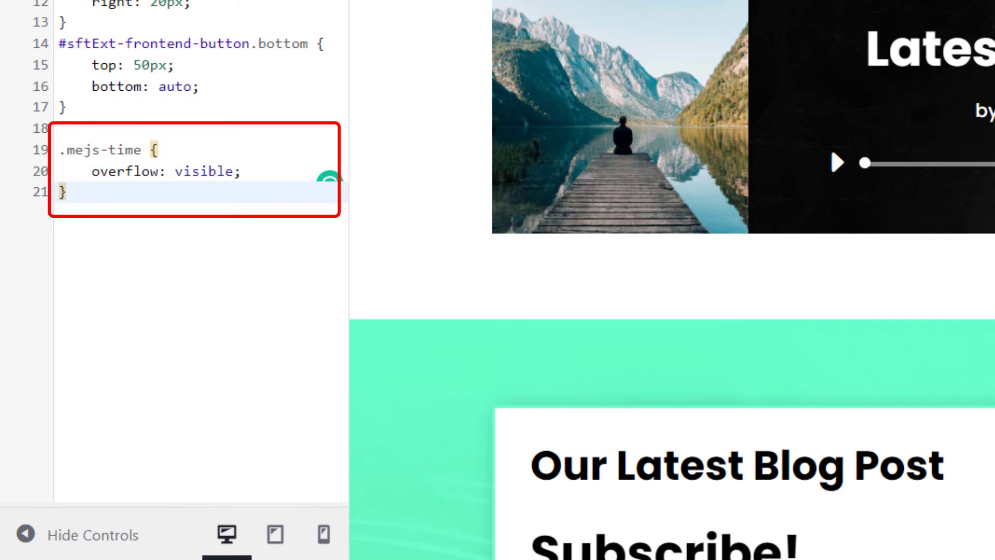
click(308, 180)
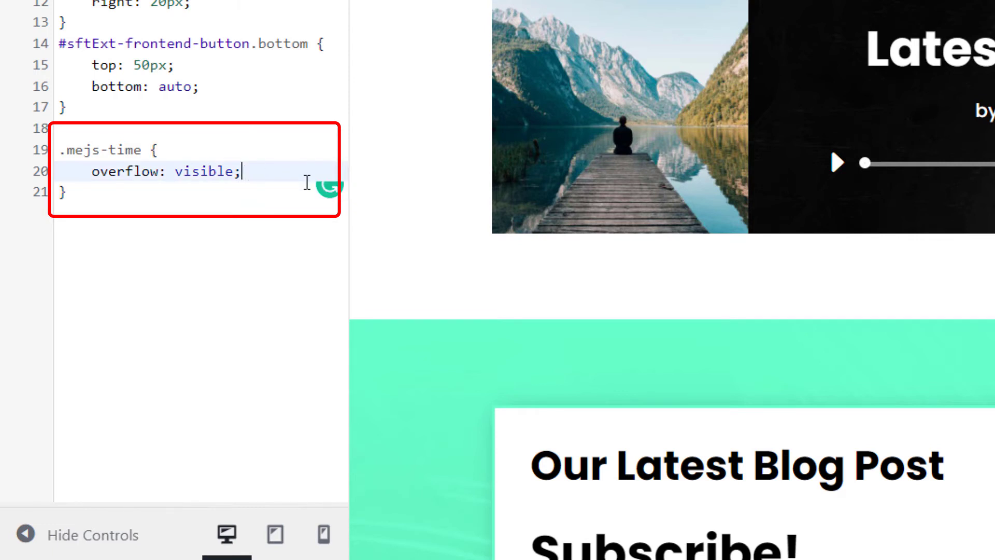
key(Return)
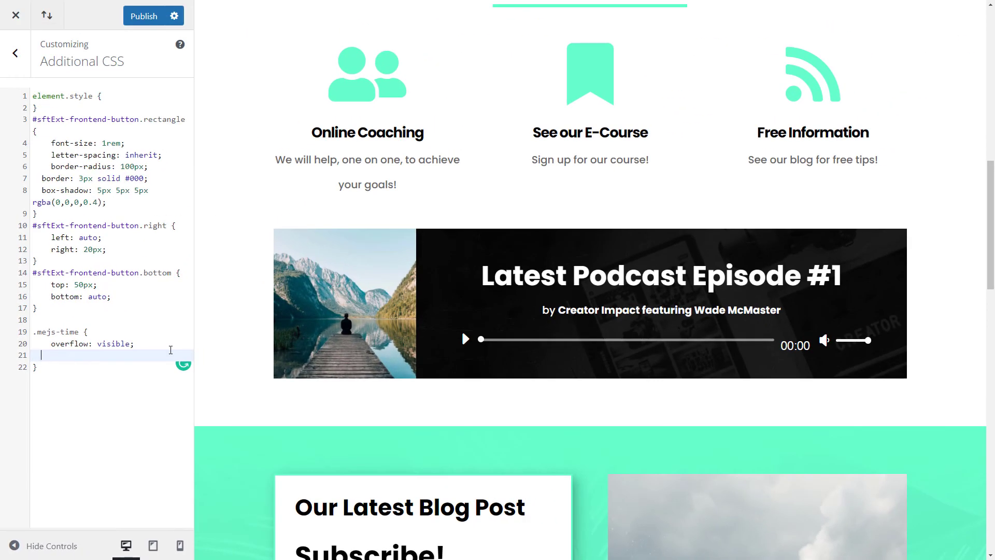
Step: Add margin-top: -9px; to the .mejs-time rule, publish the CSS, and close the Customizer
text(margin-top:)
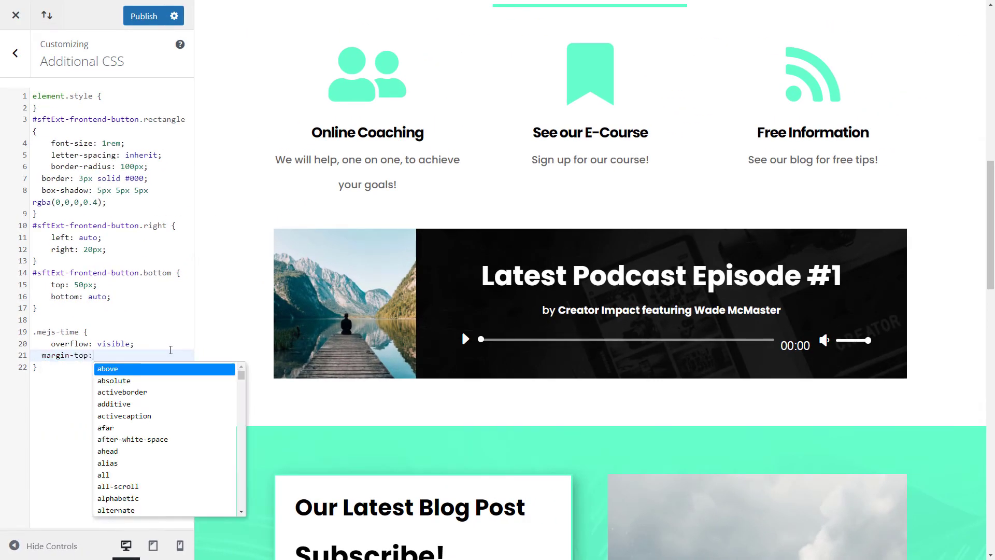
text( -10px)
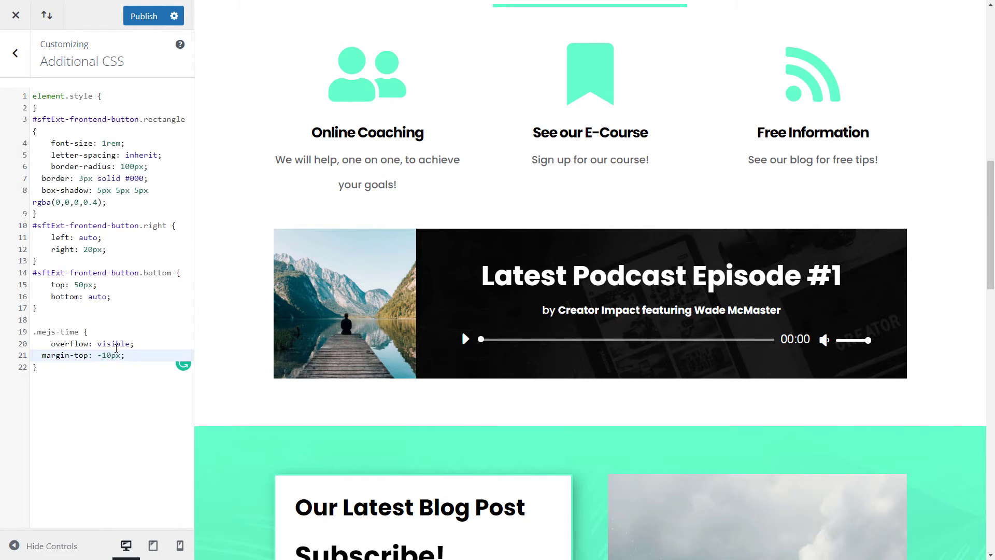
text(;)
click(110, 356)
key(BackSpace)
key(BackSpace)
text(9)
click(80, 371)
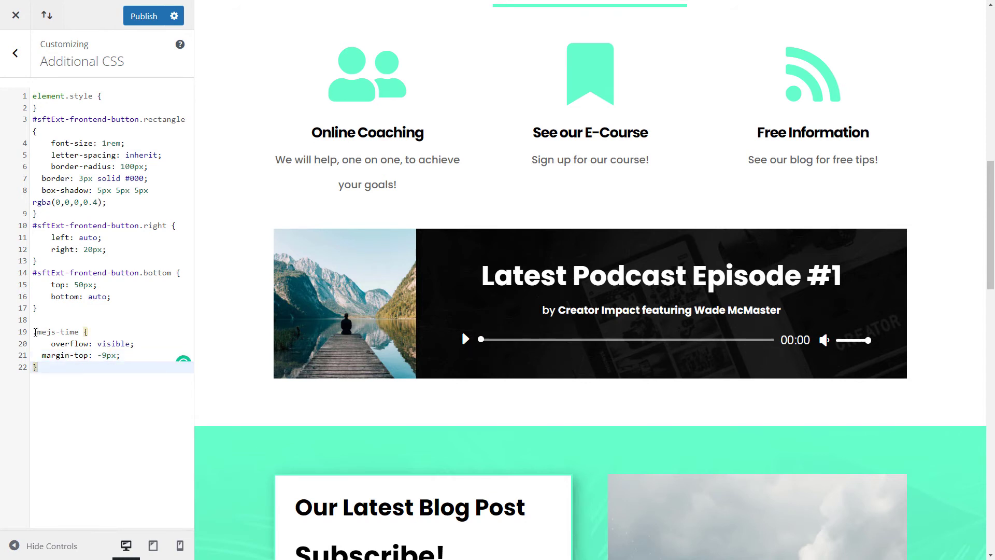
drag(35, 332, 88, 389)
click(136, 17)
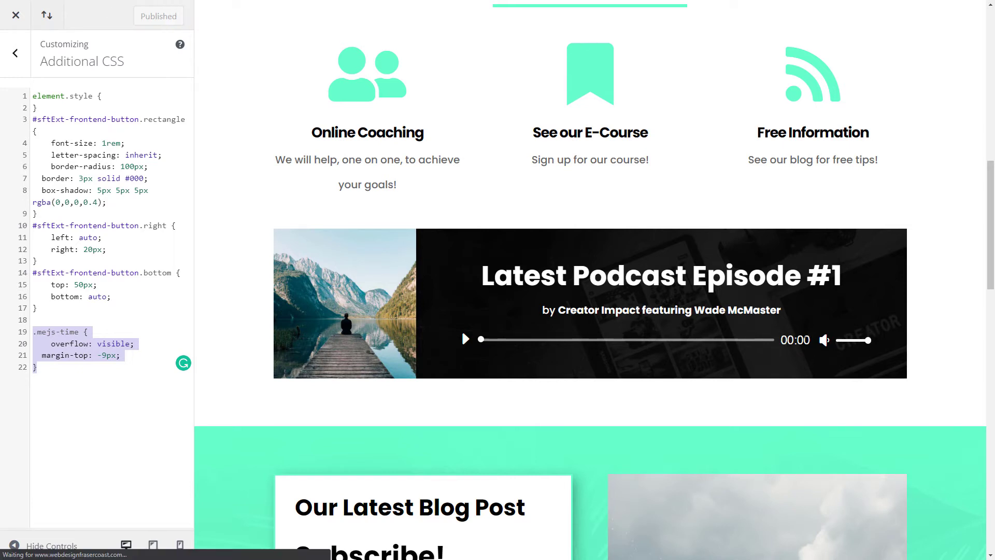
click(16, 18)
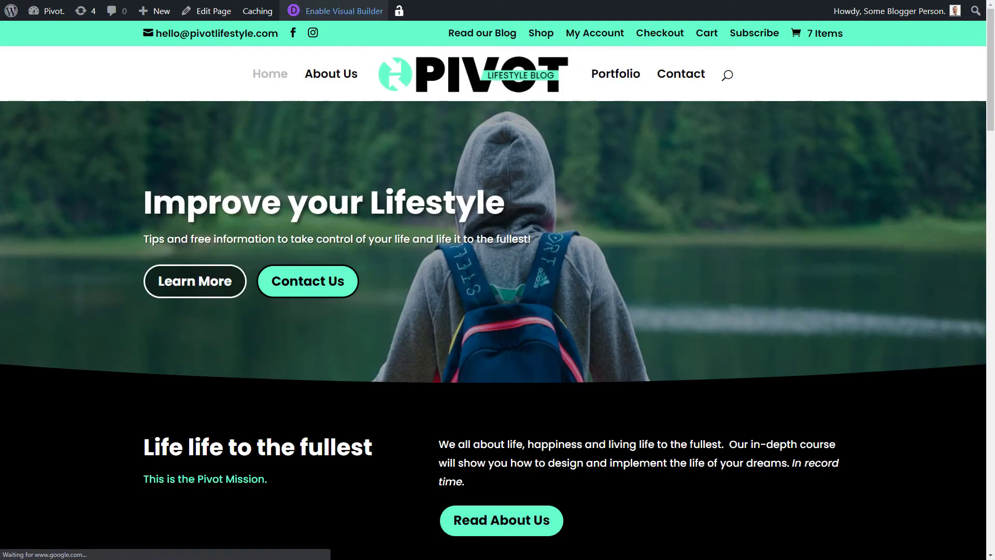
Step: Re-enable the Visual Builder and open the podcast audio module's settings docked on the left
click(331, 10)
scroll(356, 351, down, 15)
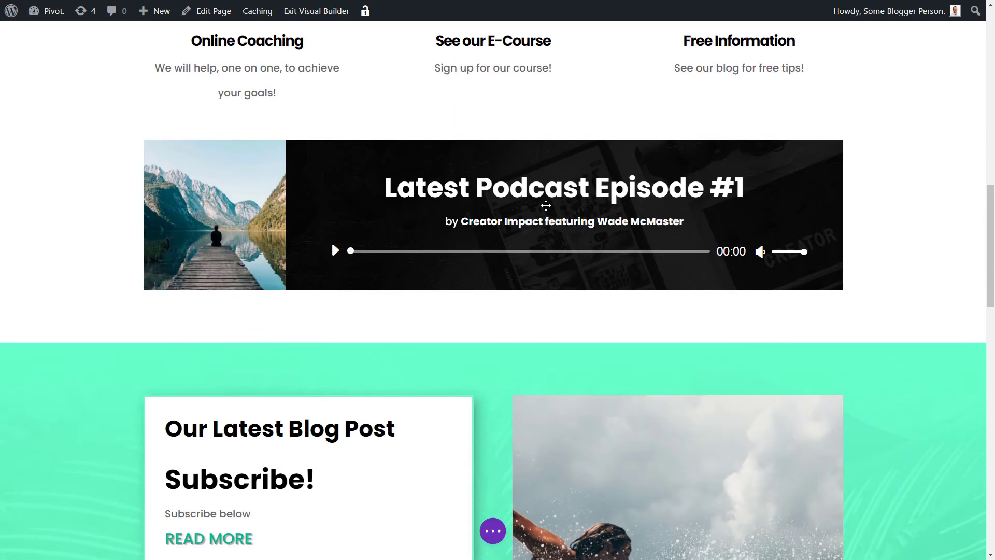
click(463, 125)
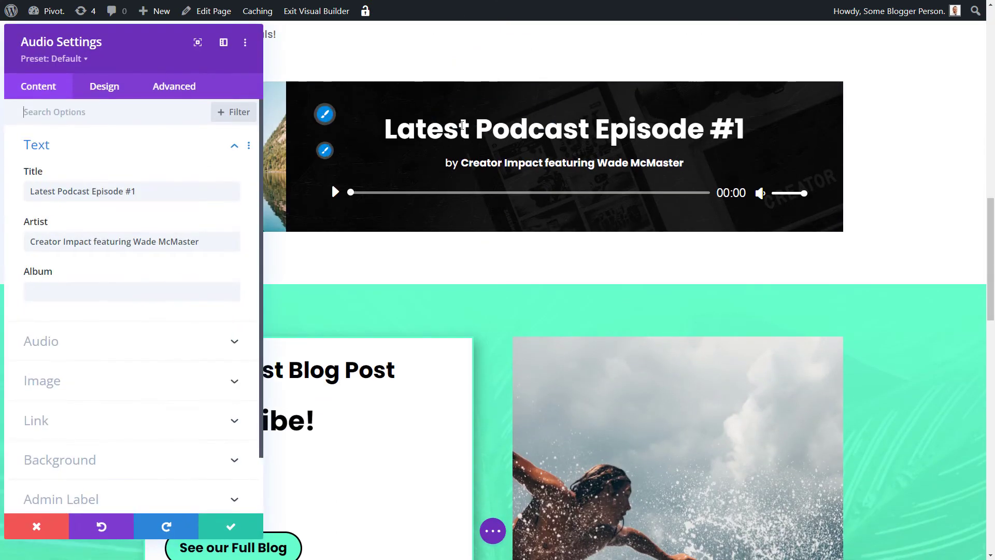
key(ctrl+minus)
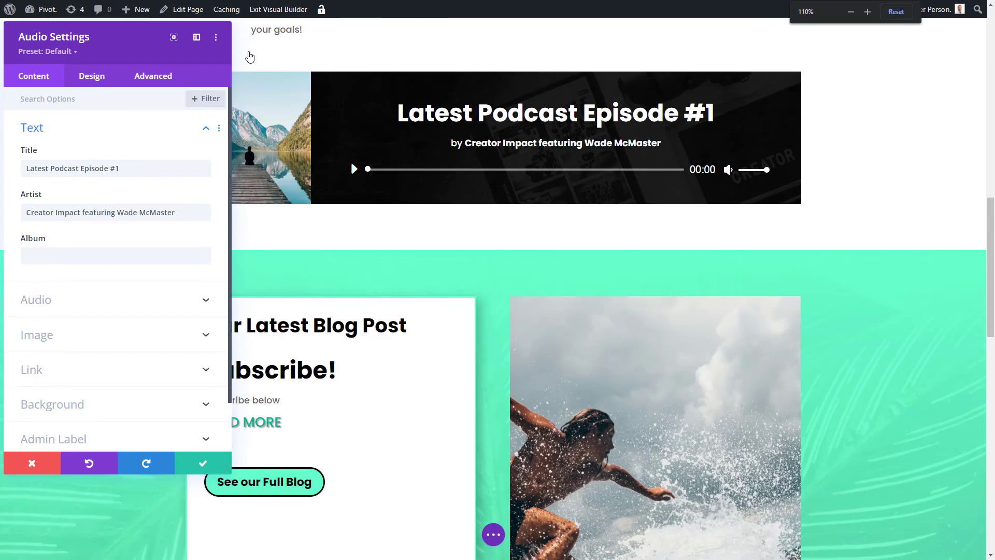
click(196, 37)
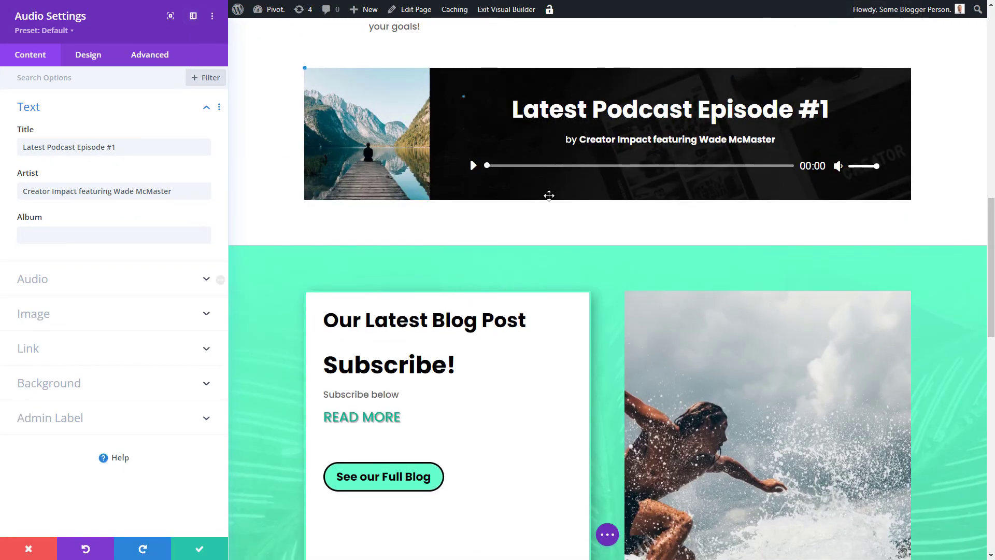
Step: In Design > Image, try 500px rounded corners on the cover image, then reset them to square
scroll(549, 195, up, 2)
click(83, 57)
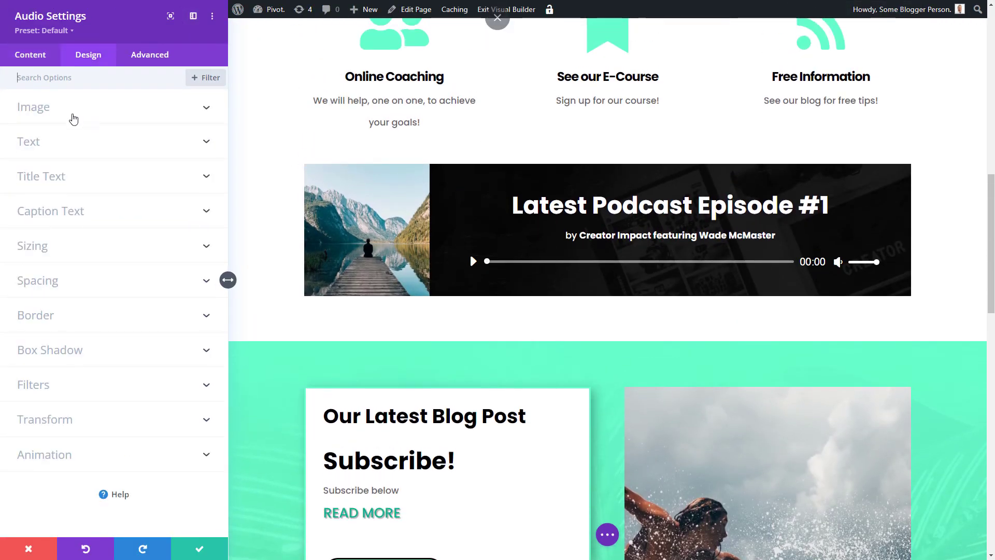
click(73, 117)
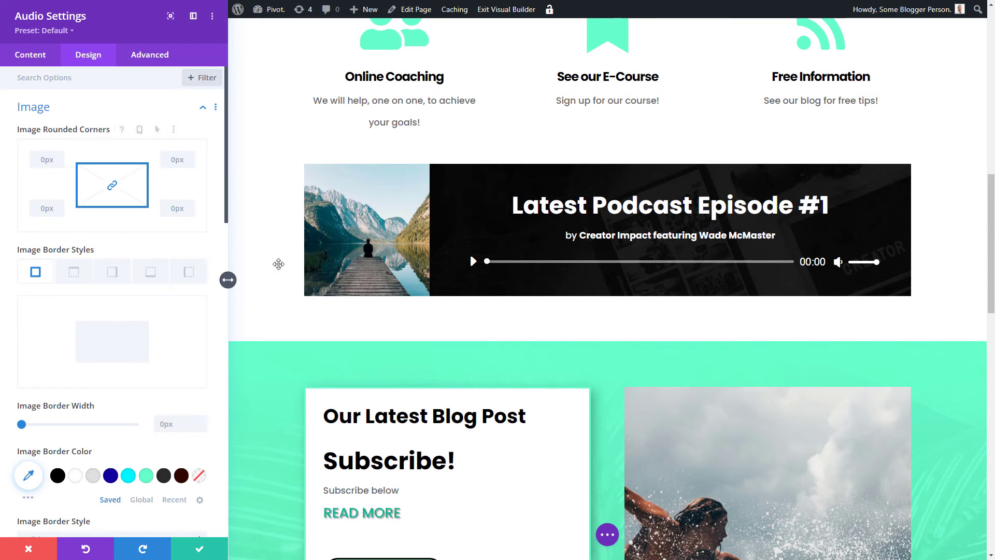
click(56, 158)
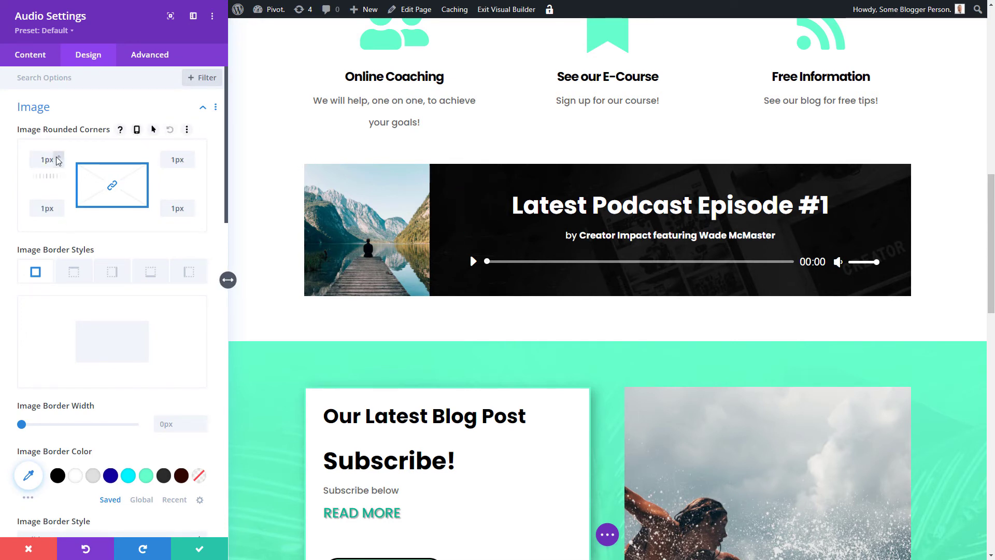
click(59, 157)
text(500)
key(Tab)
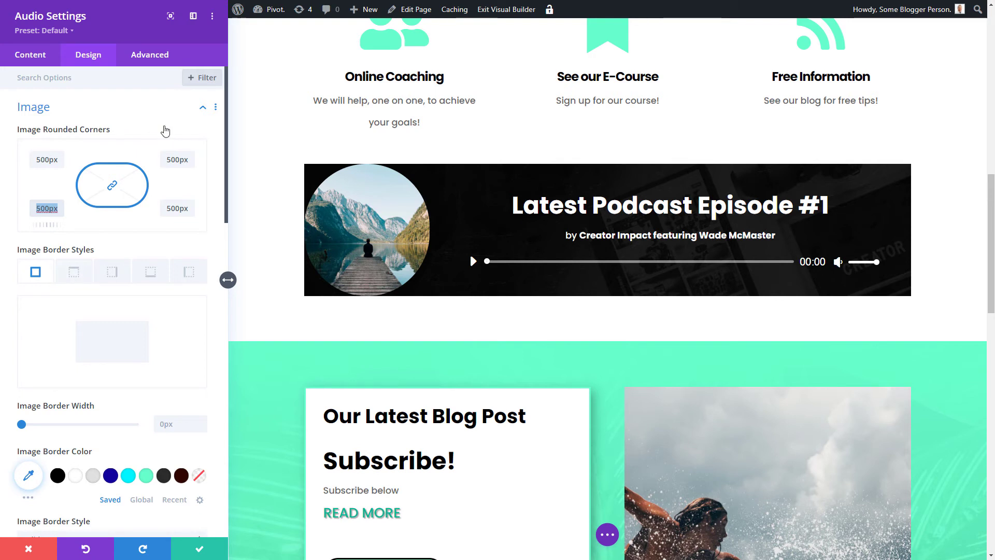
click(170, 130)
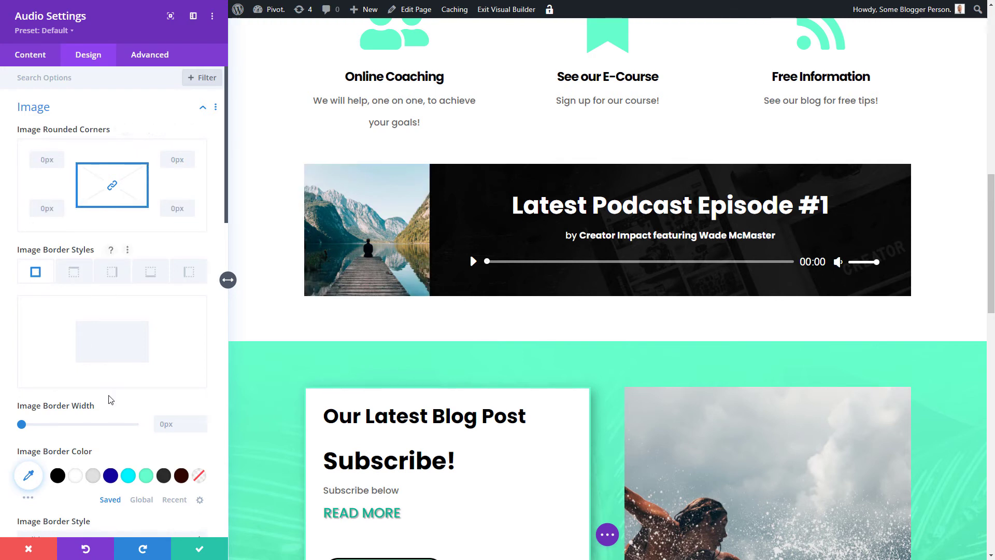
Step: Try a thick cyan border on the cover image, then remove the border again
click(129, 476)
drag(21, 424, 50, 424)
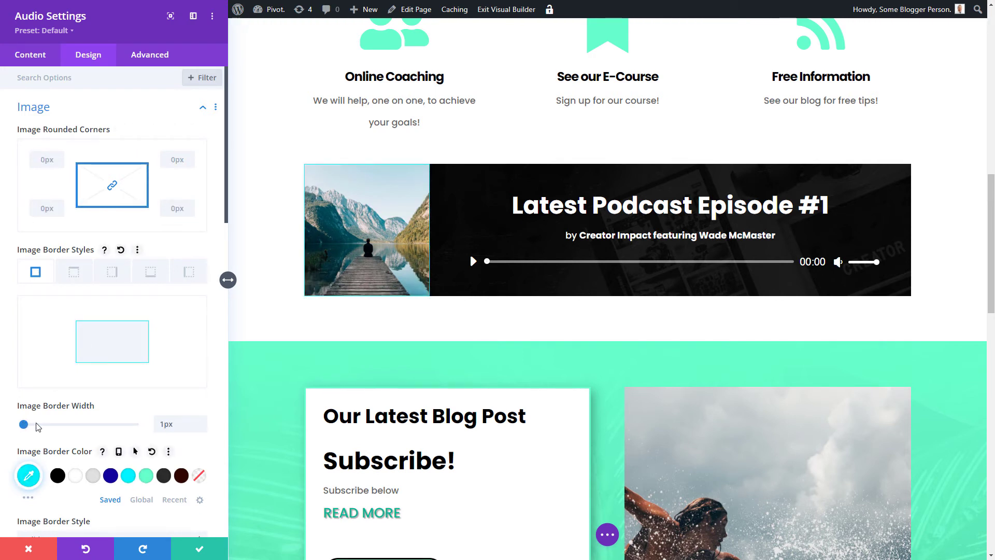
drag(60, 424, 21, 425)
scroll(132, 362, down, 4)
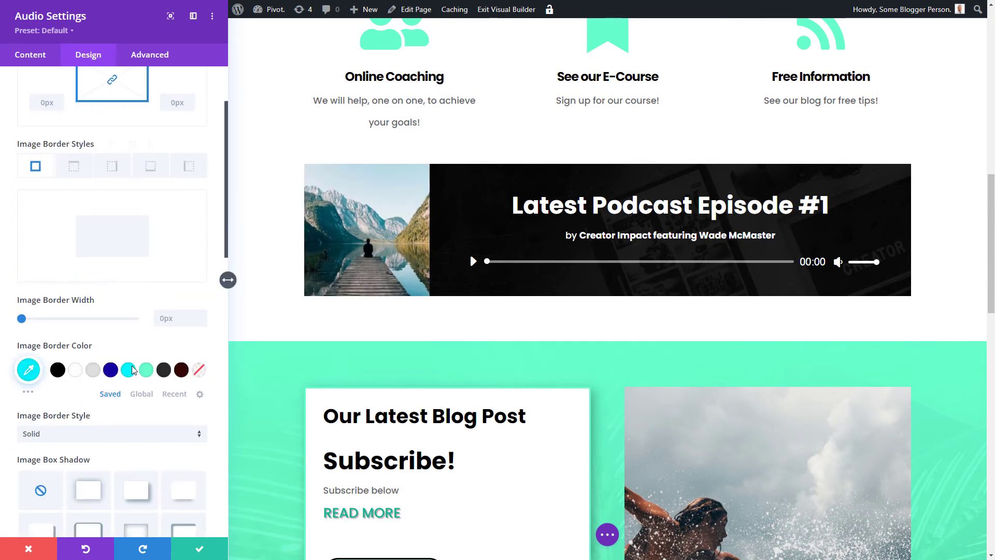
scroll(115, 383, up, 4)
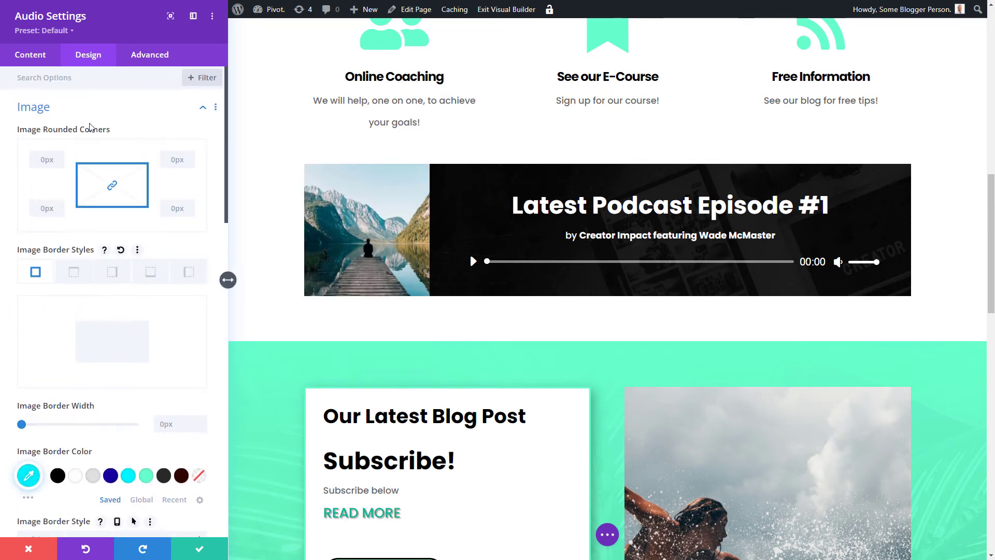
Step: Left-align the podcast title and byline in the Text design options
click(93, 112)
click(83, 141)
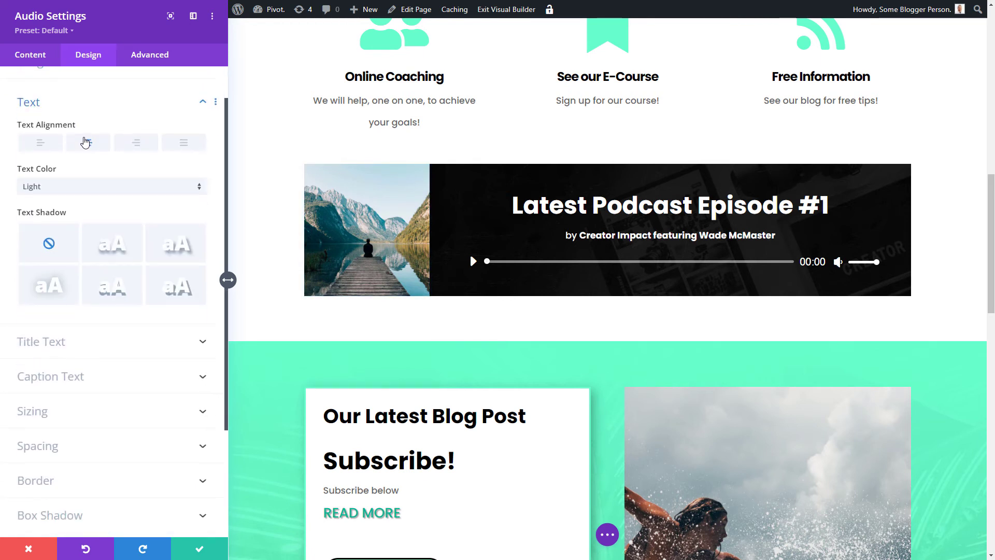
click(37, 126)
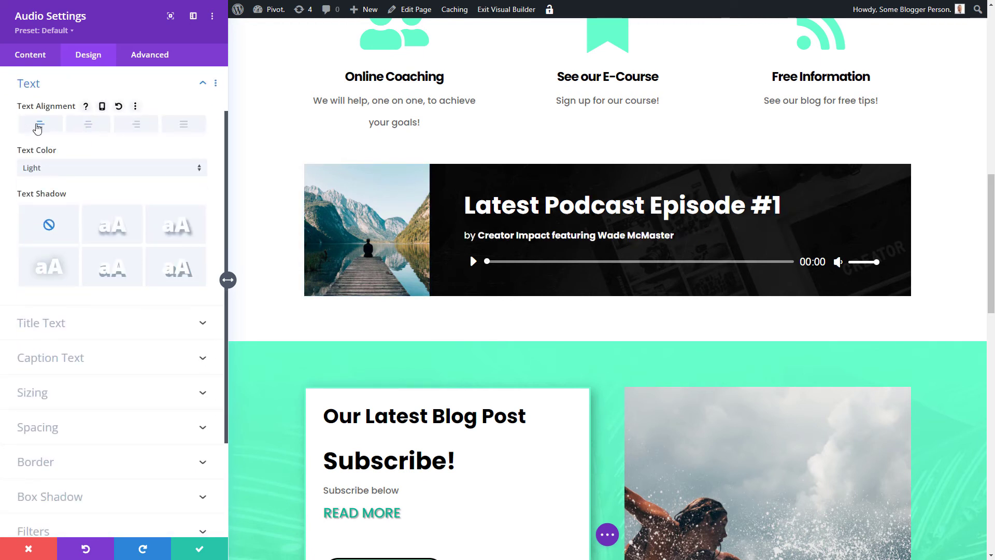
click(136, 124)
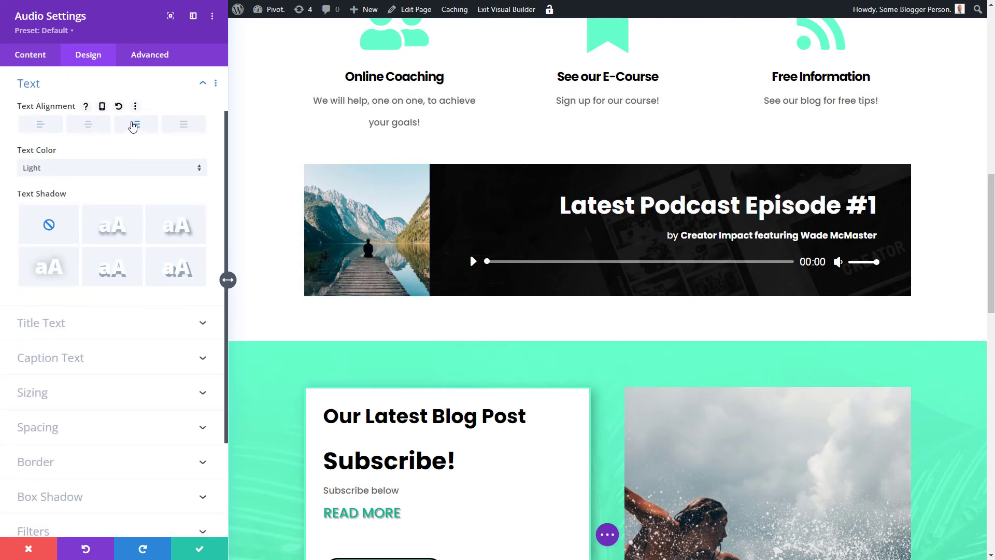
click(43, 126)
Step: Add the preset text shadow to the module text and set its colour to black
click(115, 228)
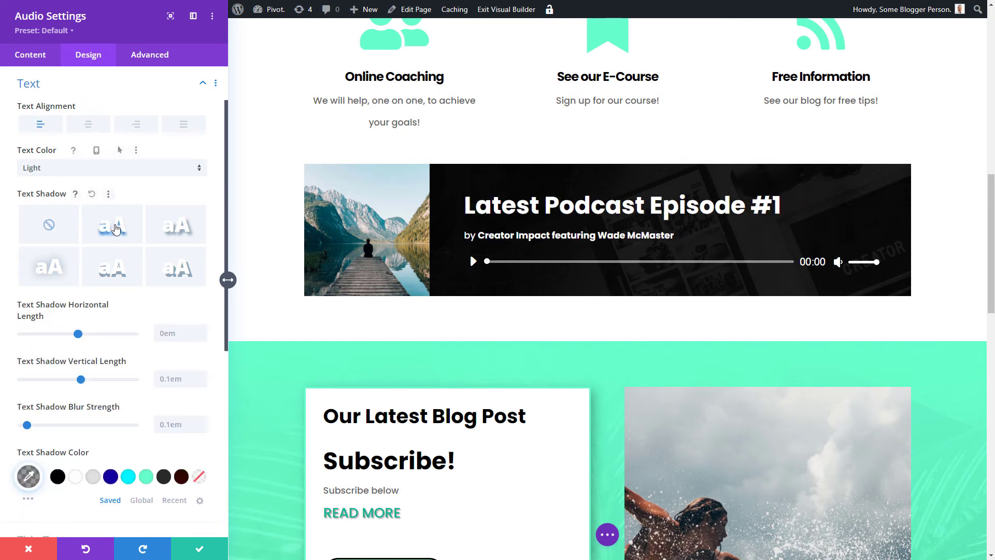
scroll(95, 287, down, 3)
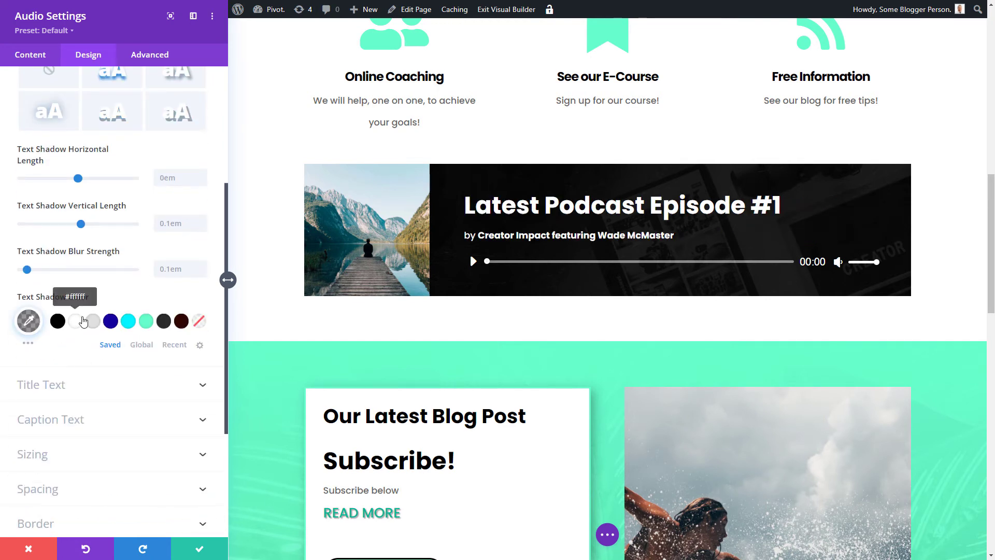
click(148, 324)
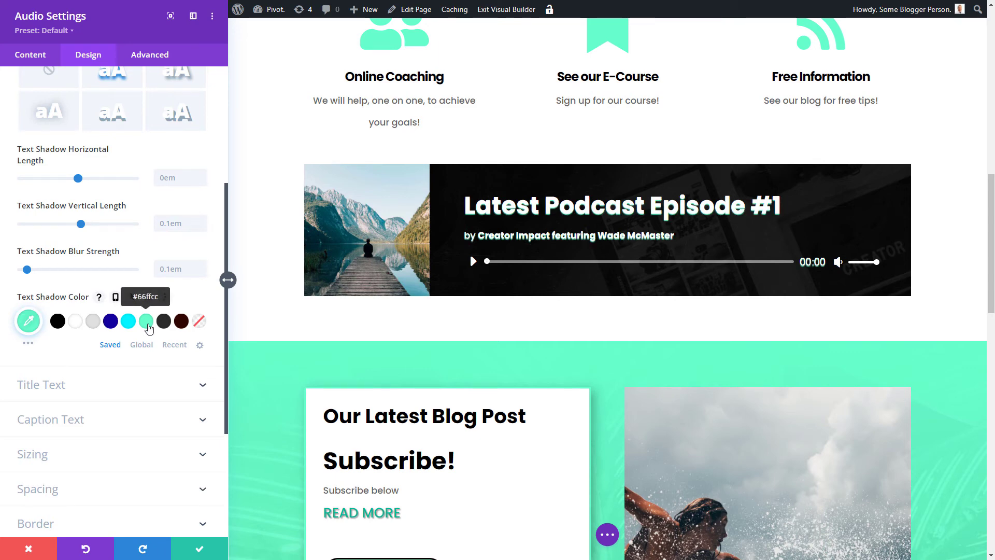
click(58, 321)
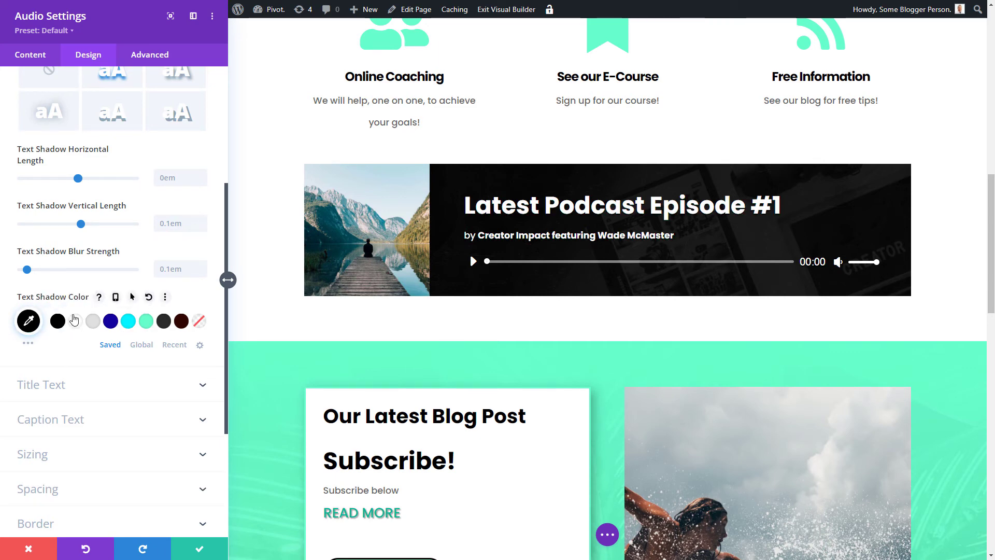
scroll(89, 270, up, 4)
scroll(96, 277, down, 8)
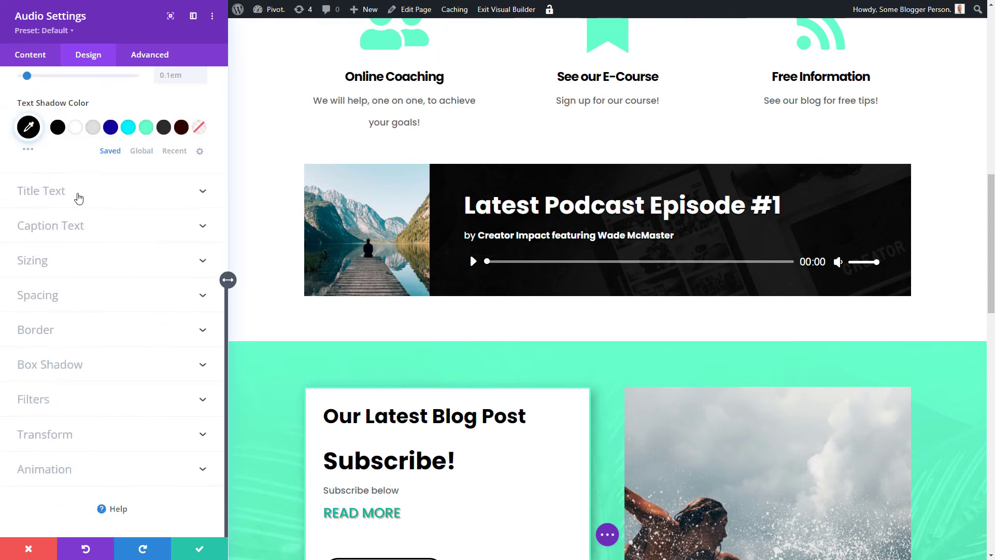
Step: In Title Text, try cyan and then mint green as the podcast title colour
click(78, 192)
click(129, 349)
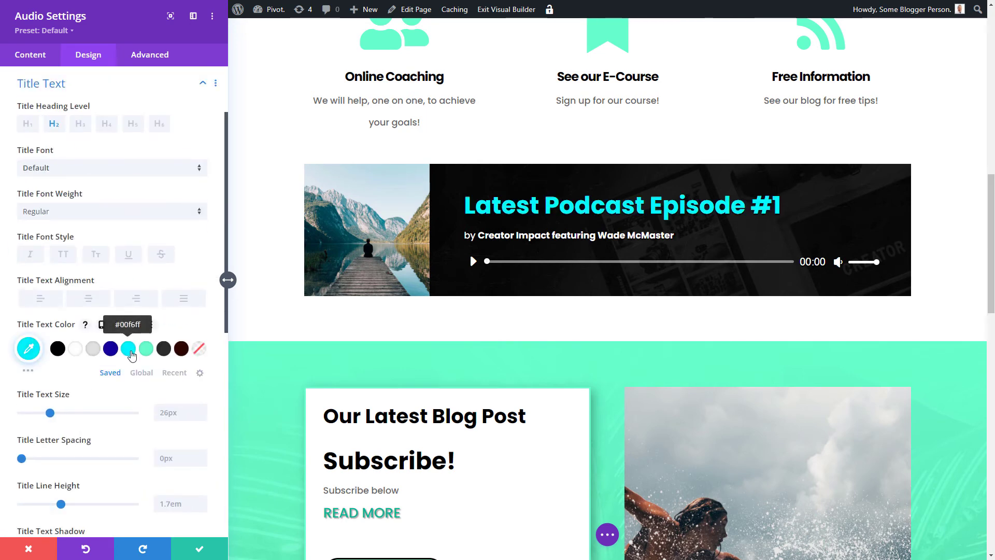
click(147, 349)
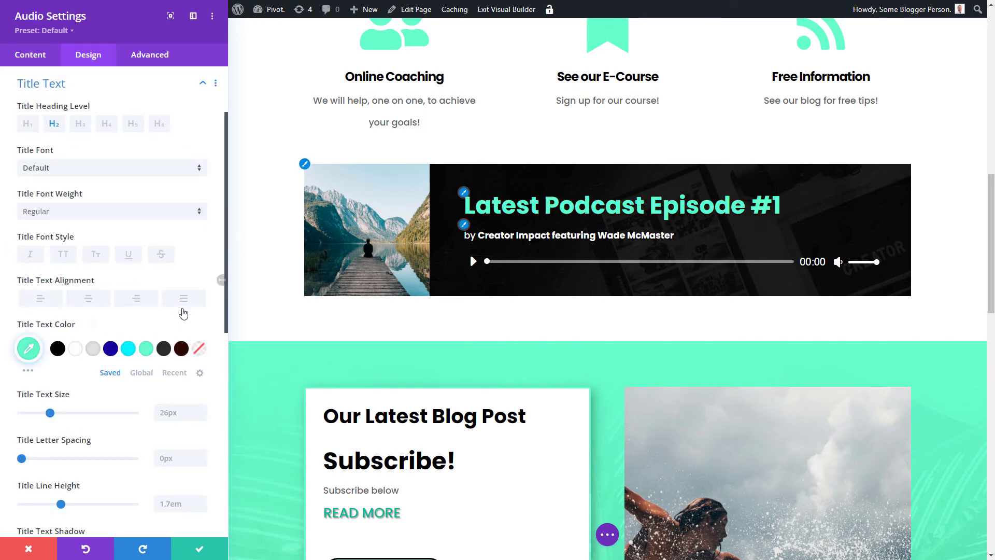
scroll(142, 282, down, 4)
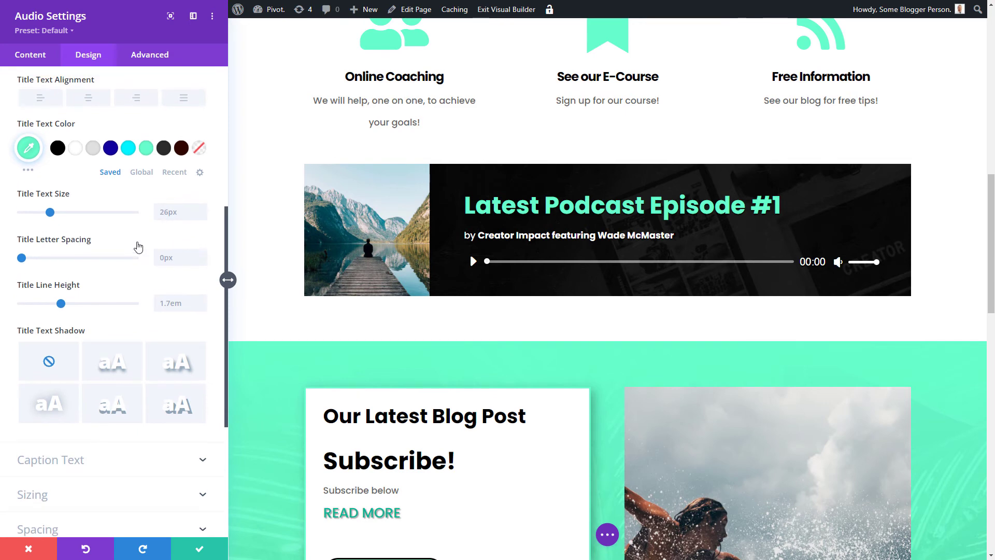
scroll(125, 207, up, 6)
click(106, 183)
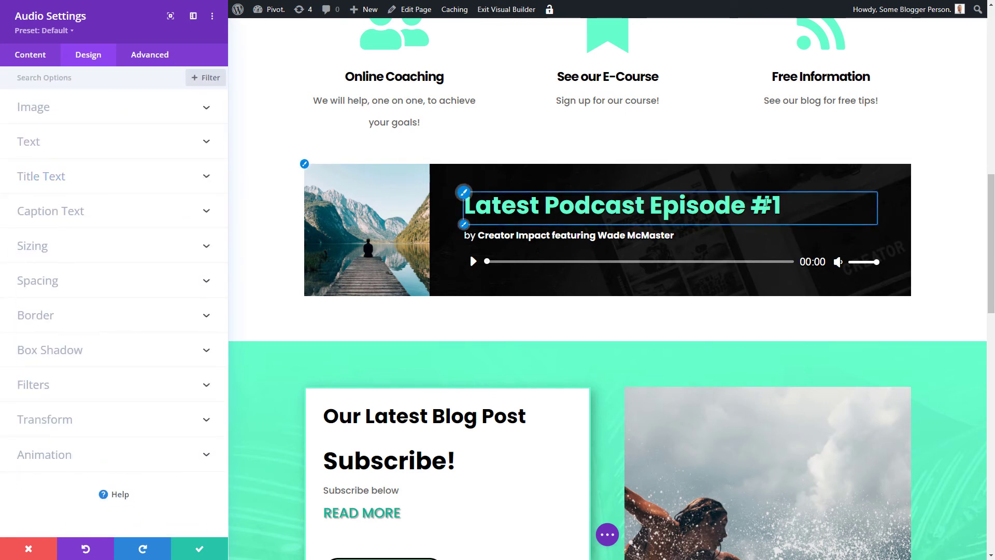
Step: Set the podcast title font to Abhaya Libre and its colour to light grey #e0e0e0
click(85, 176)
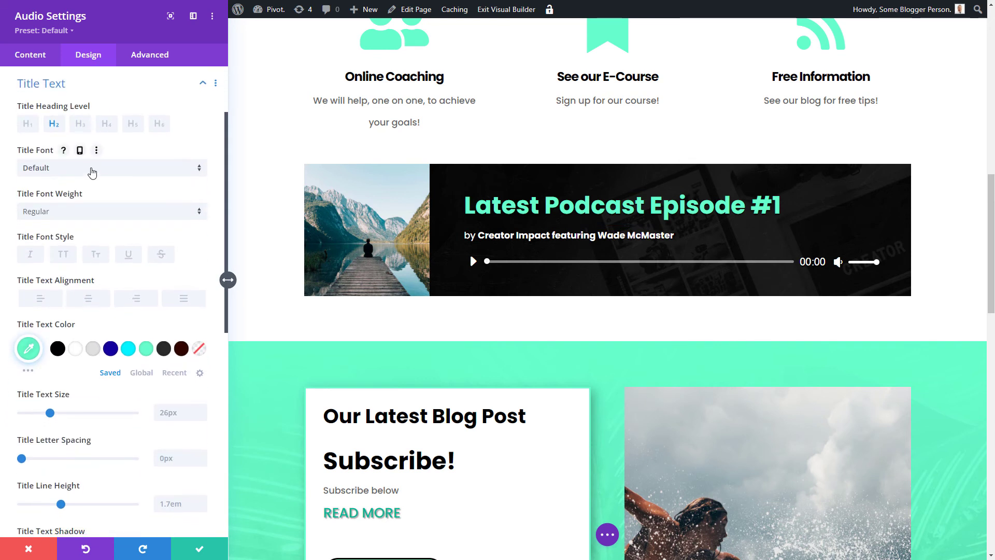
click(92, 172)
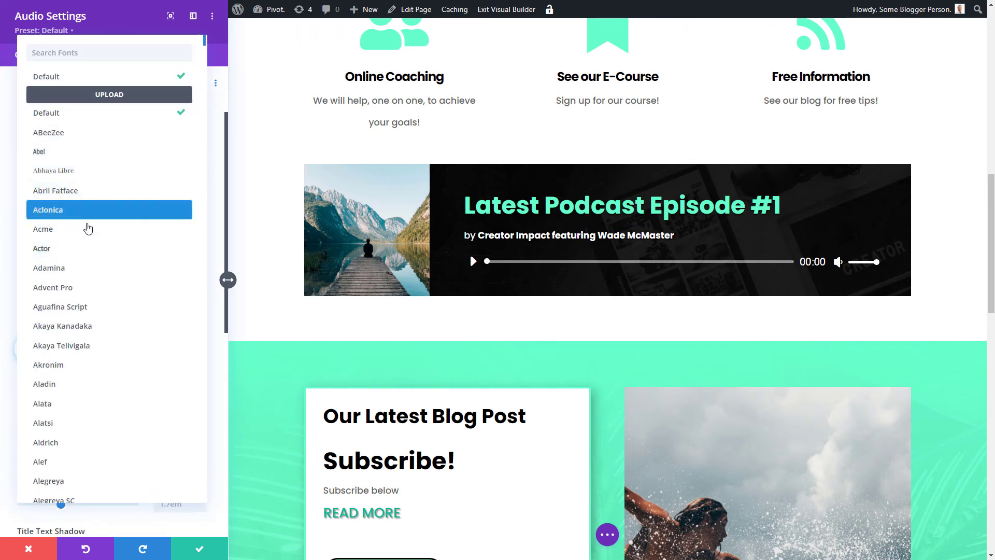
scroll(87, 228, down, 2)
scroll(88, 232, up, 2)
click(104, 169)
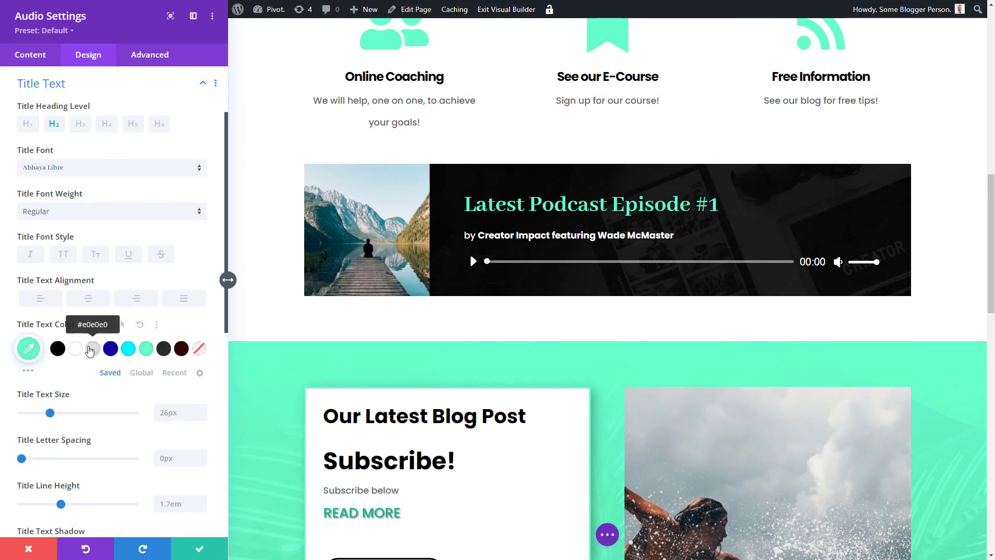
click(93, 348)
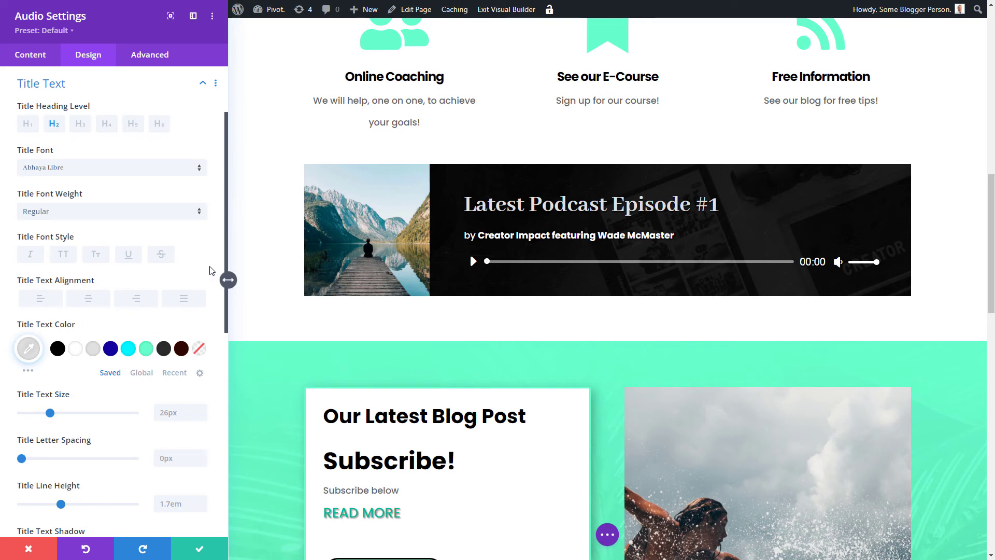
scroll(114, 303, down, 8)
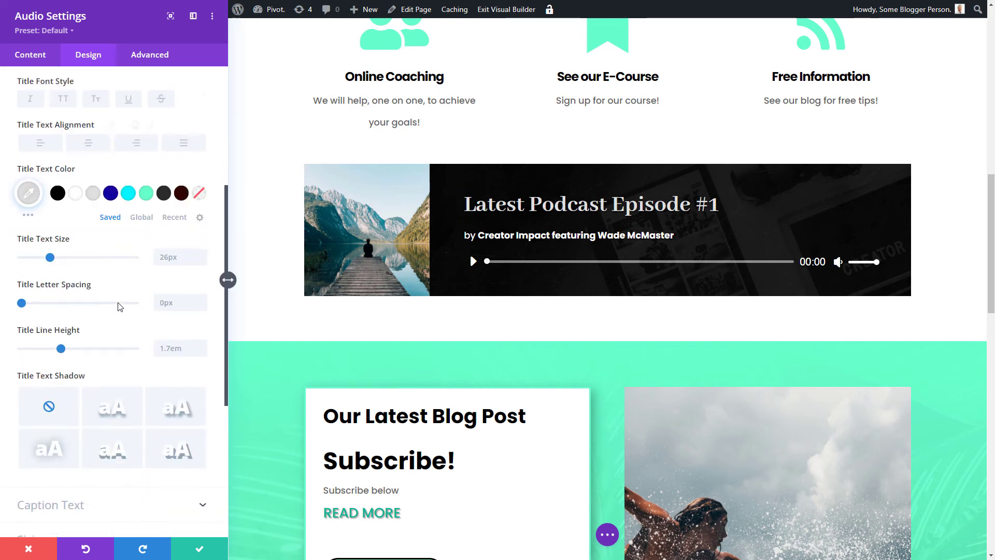
Step: Give the caption text mint green #66ffcc with the third text shadow preset, then collapse Caption Text
click(86, 251)
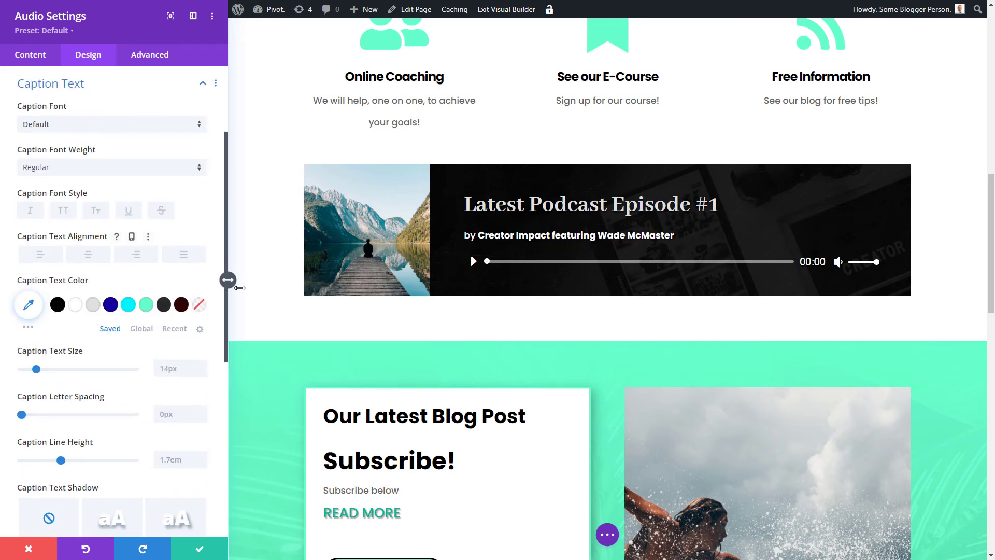
scroll(7, 199, down, 1)
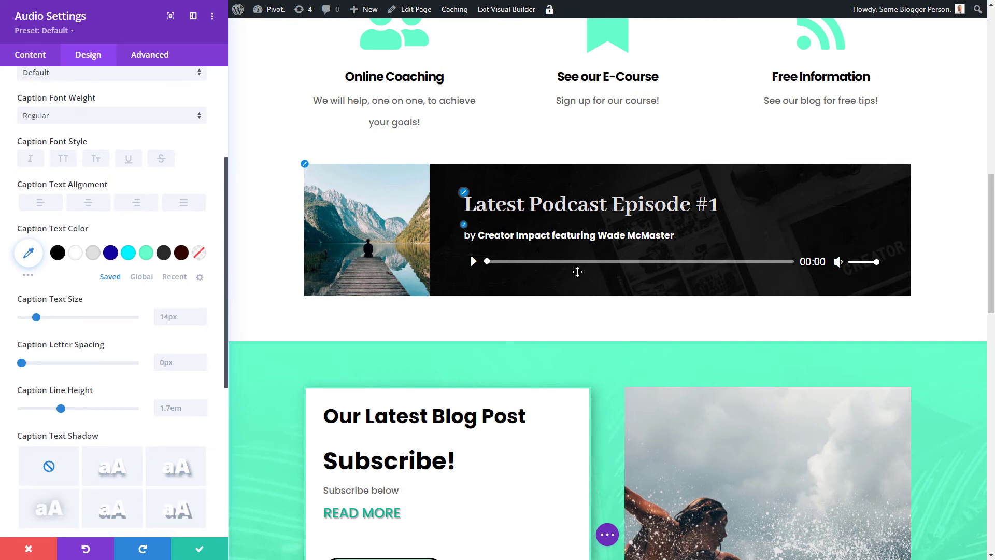
click(148, 254)
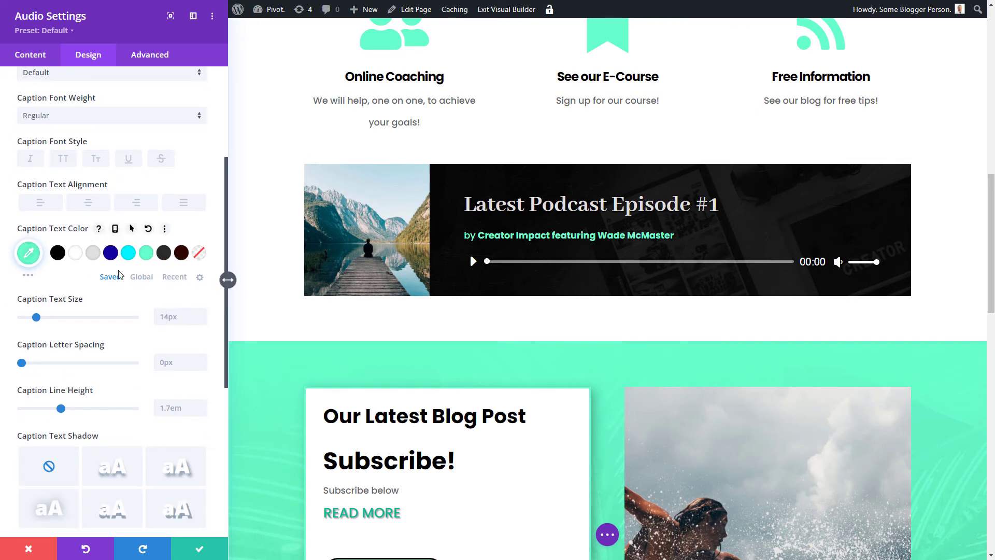
scroll(104, 336, down, 1)
scroll(103, 336, down, 1)
click(189, 378)
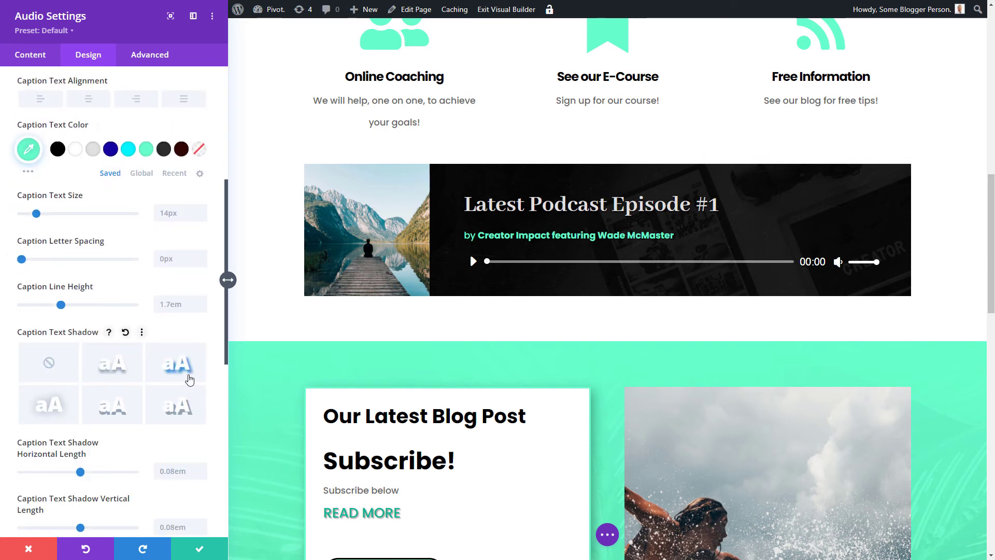
scroll(144, 331, down, 3)
scroll(80, 162, up, 8)
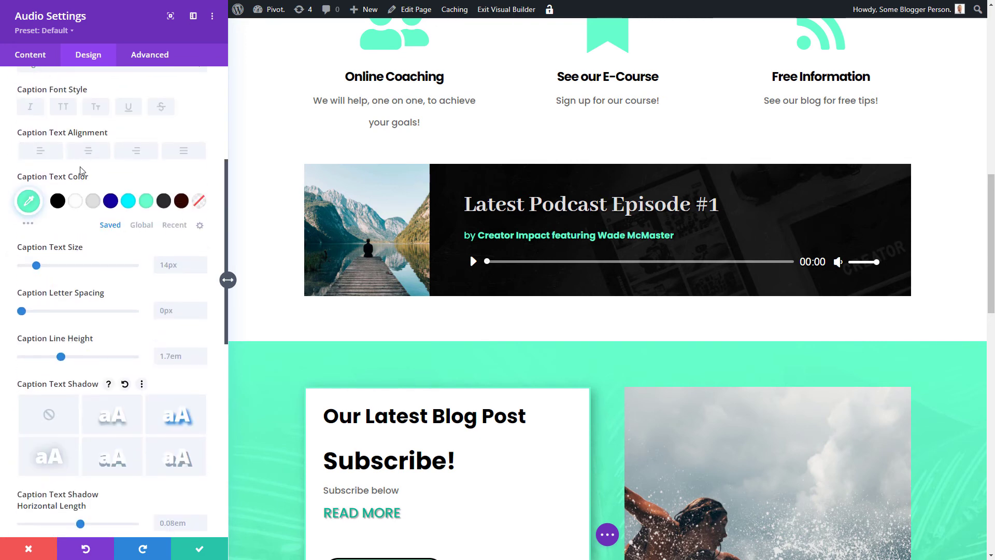
click(141, 205)
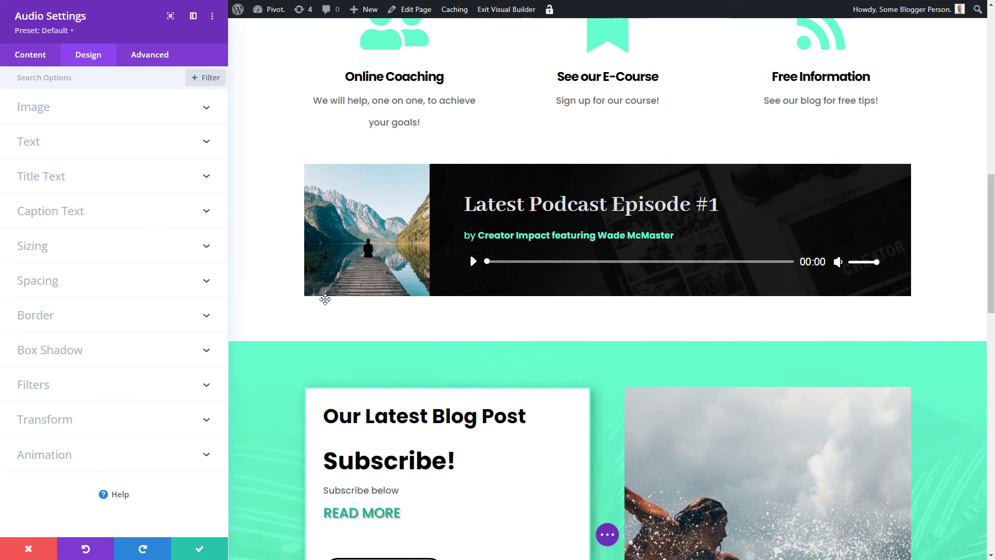
Step: Preview background-color: #ff0000; in the Player Sliders custom CSS field, then delete it
click(142, 61)
click(88, 147)
scroll(101, 219, down, 6)
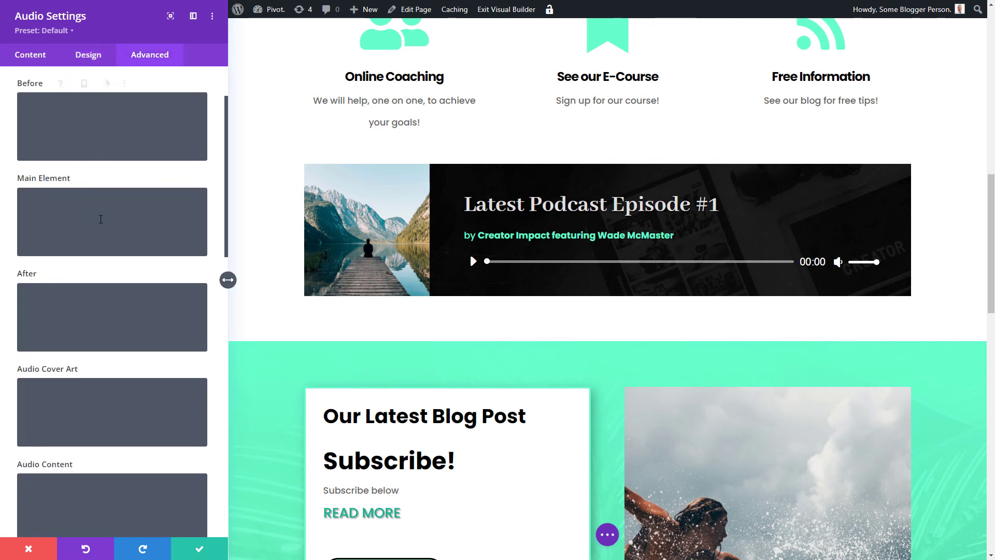
scroll(101, 219, down, 6)
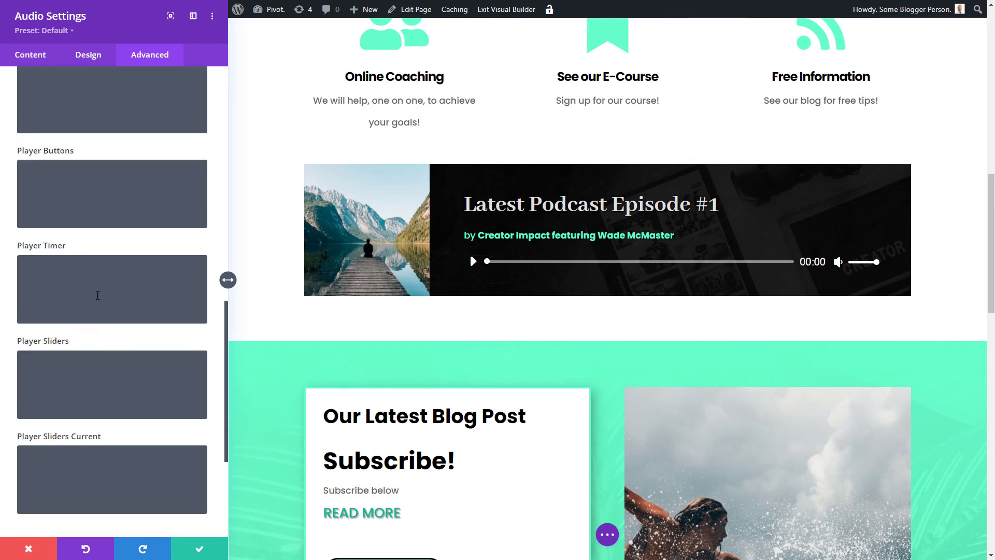
click(112, 380)
text(b)
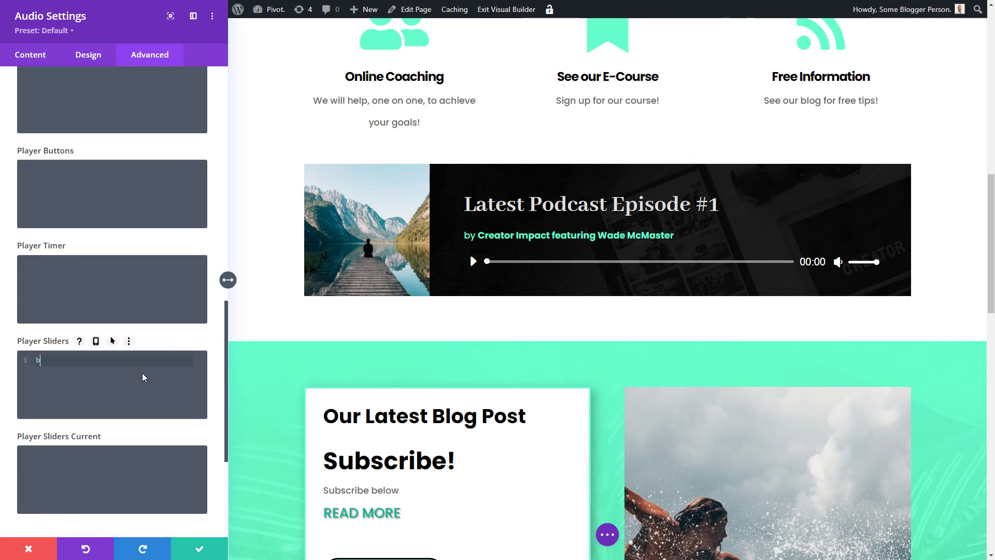
text(ackground-co)
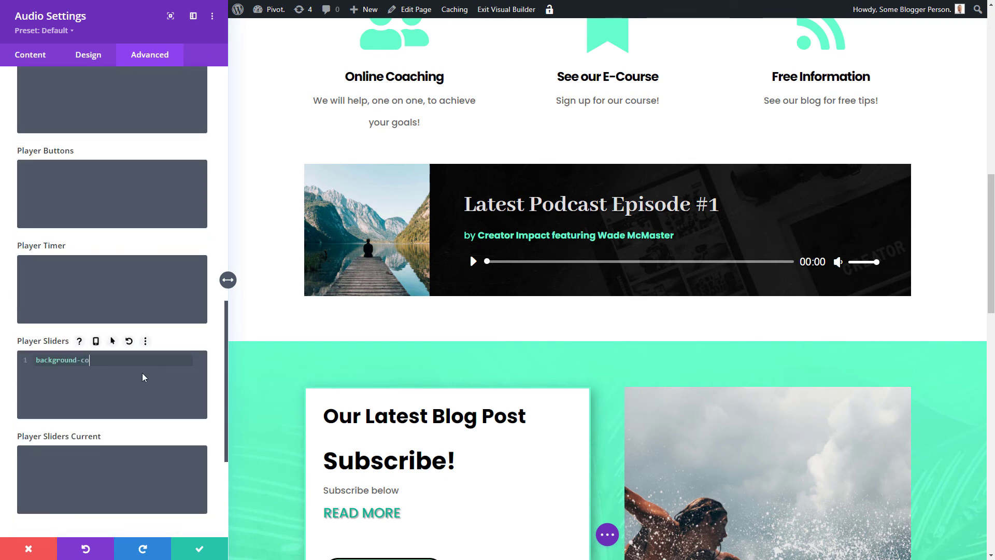
text(lor: #fff)
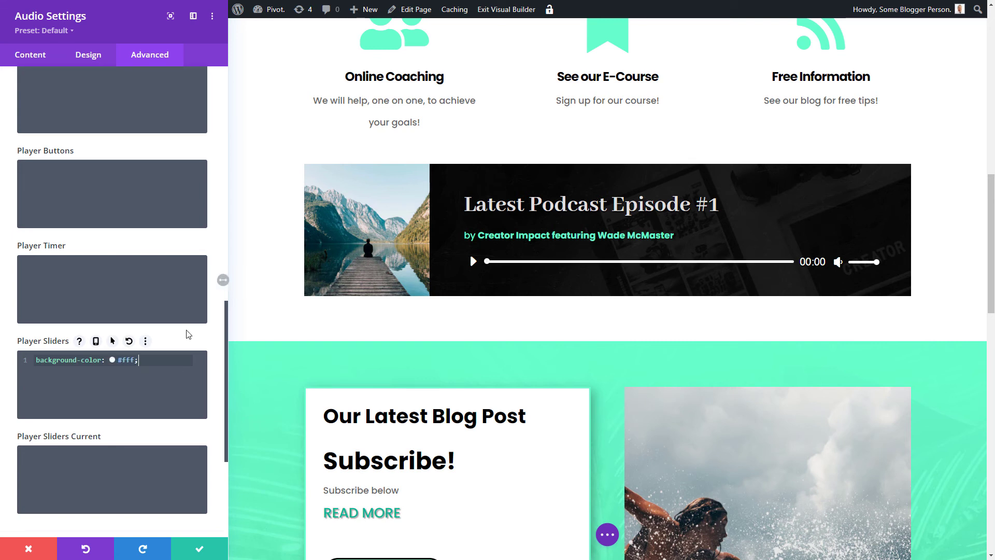
text(;)
drag(134, 360, 124, 359)
text(f0000)
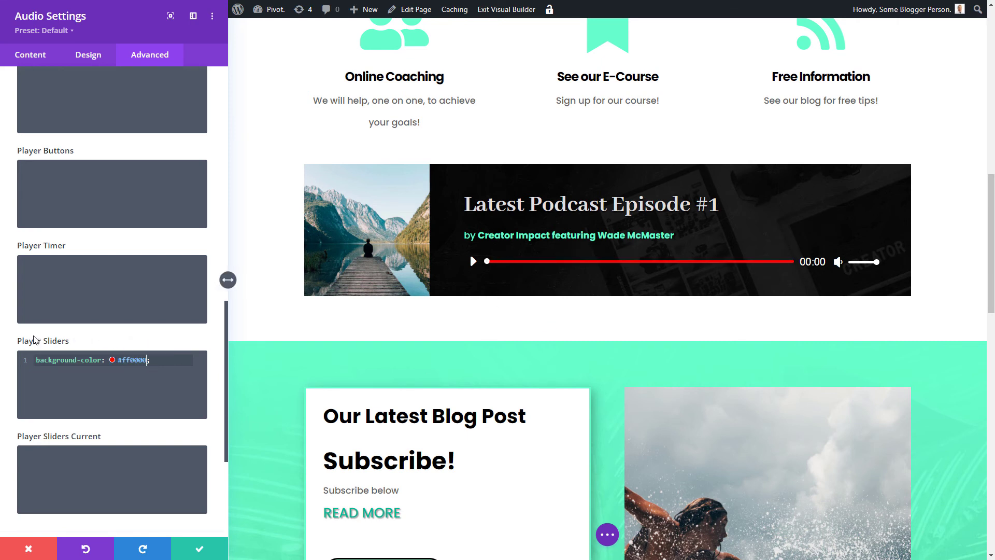
key(ctrl+a)
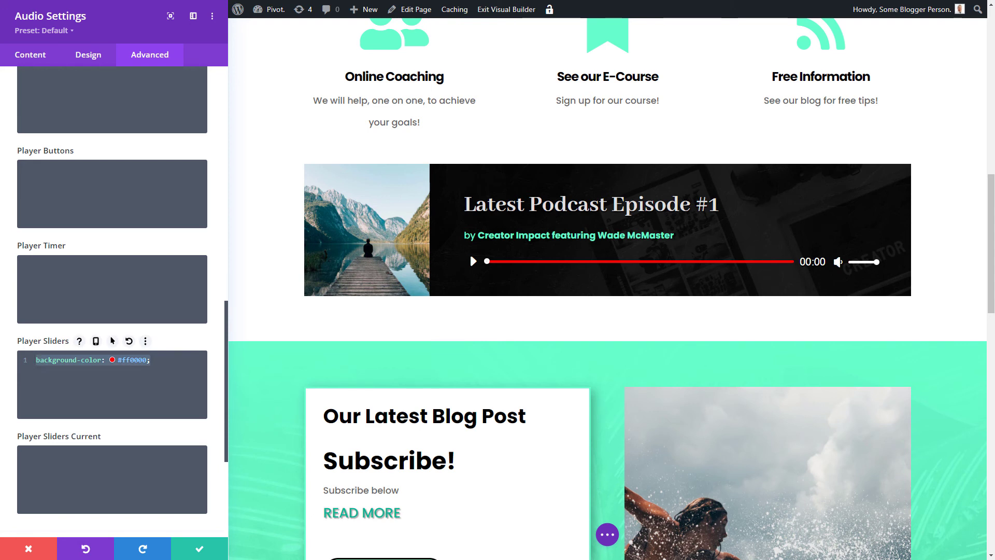
key(BackSpace)
Step: Confirm the Audio module settings, then leave the Visual Builder choosing Save & Exit
click(86, 57)
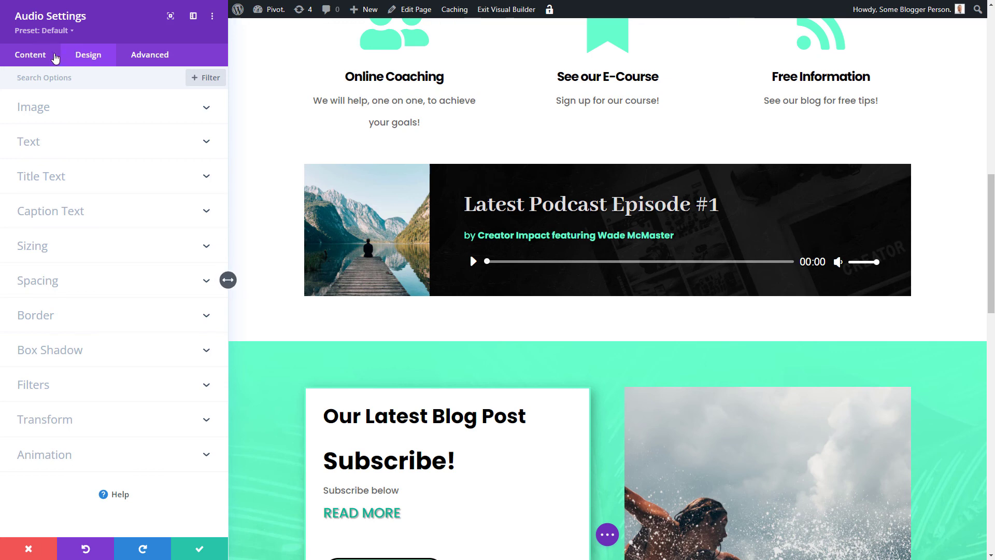
click(30, 56)
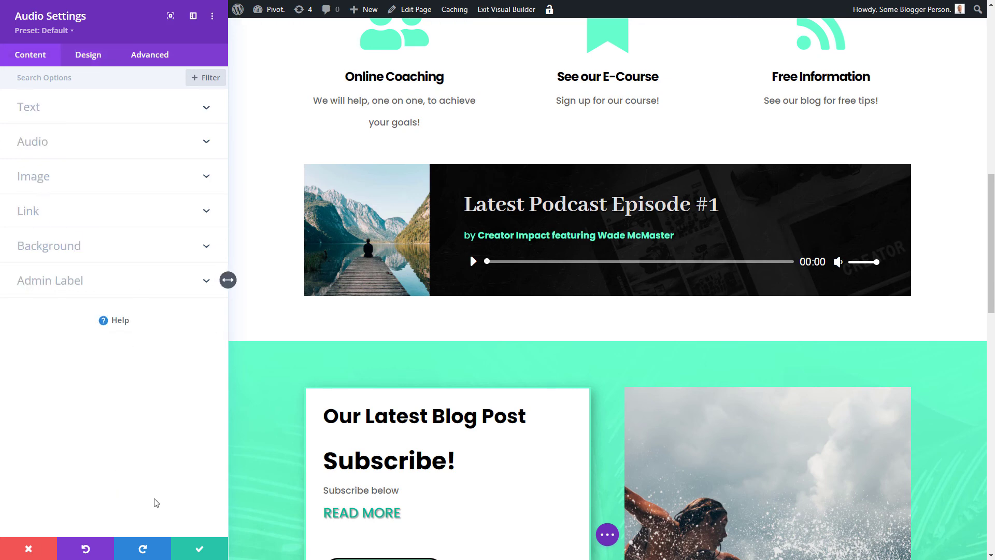
click(206, 555)
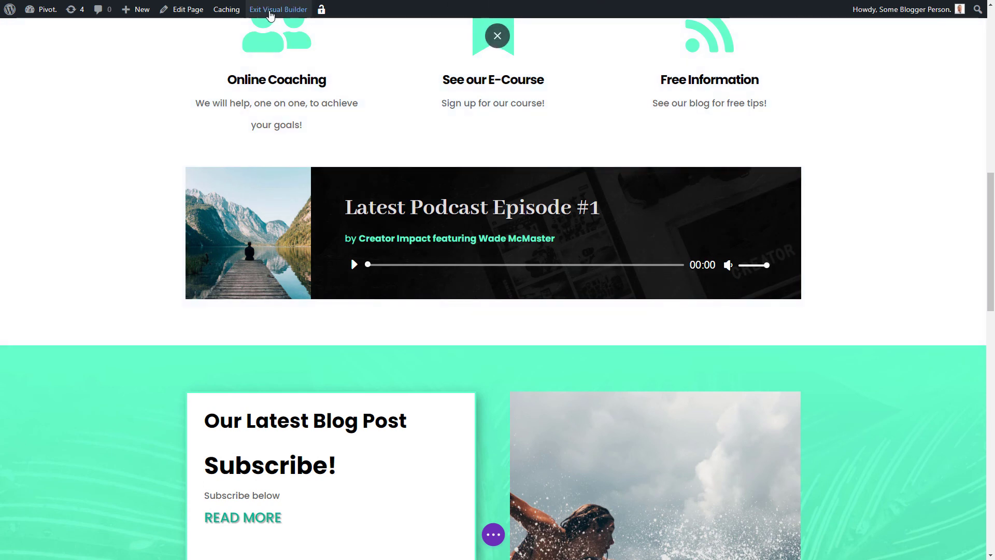
click(280, 9)
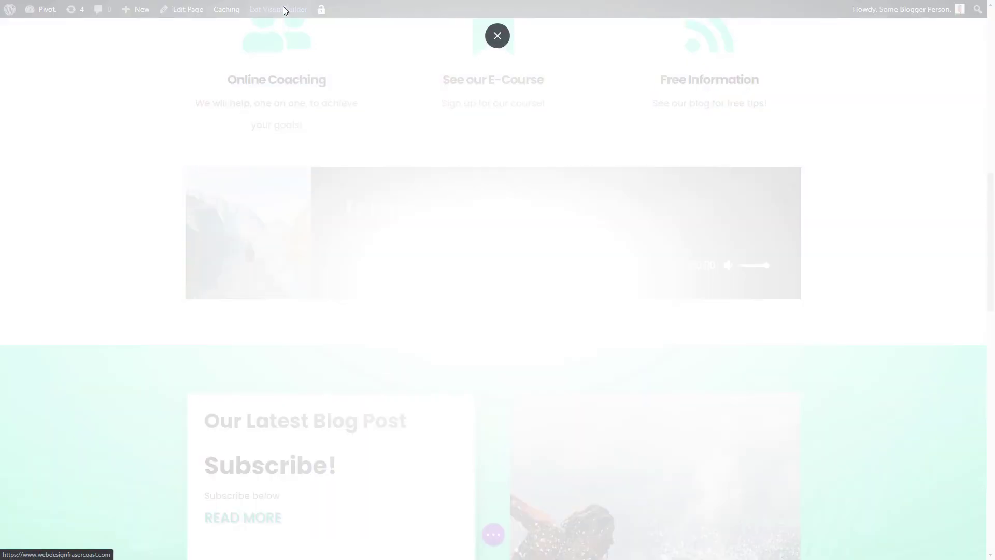
click(552, 349)
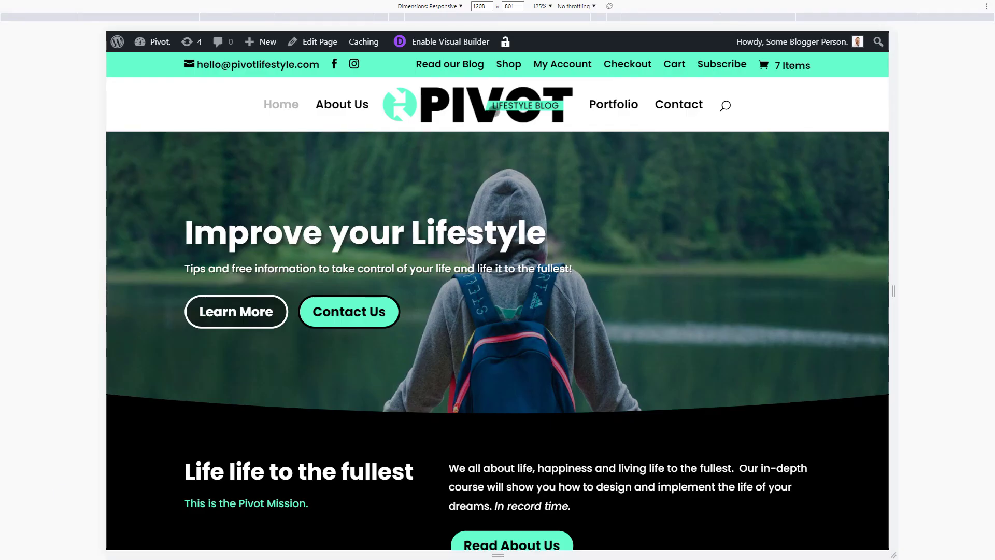
Step: Narrow the responsive preview to about 657px wide and scroll down to the podcast module
scroll(605, 154, down, 10)
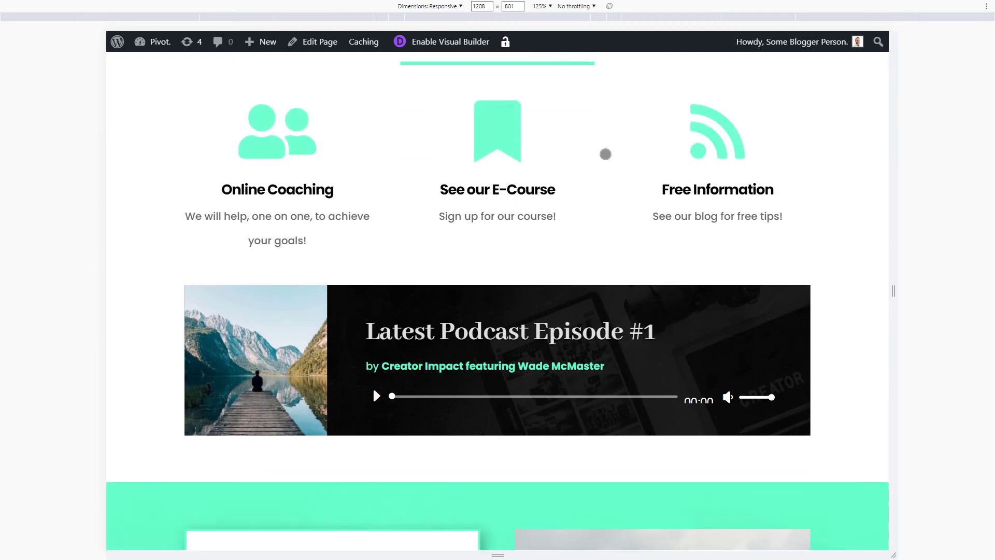
scroll(605, 154, down, 2)
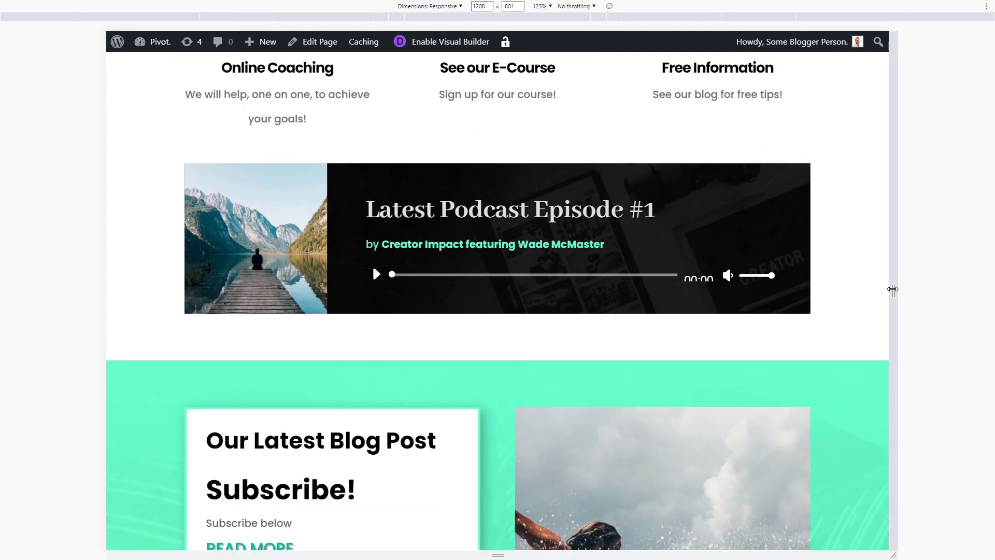
drag(892, 289, 716, 290)
scroll(721, 306, down, 9)
scroll(632, 426, down, 8)
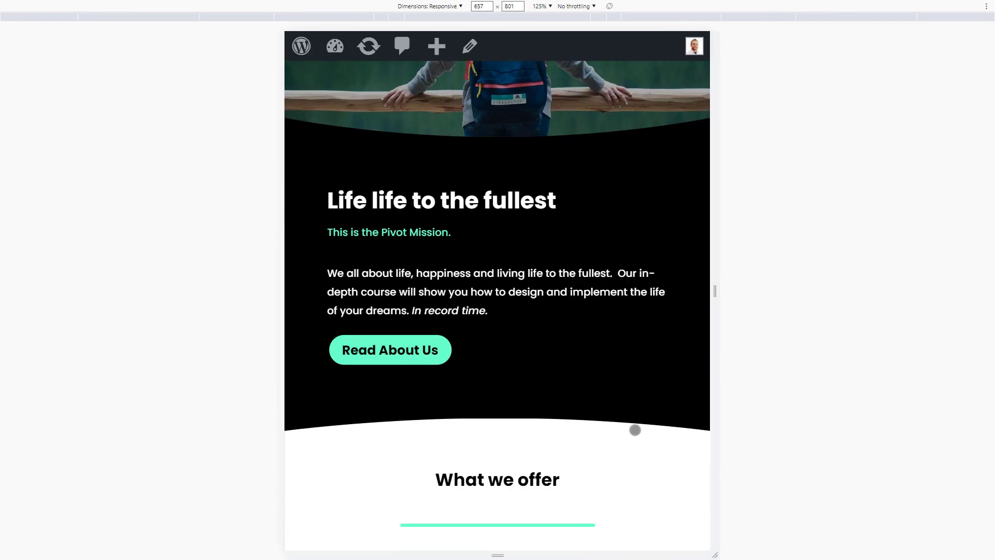
scroll(616, 414, down, 14)
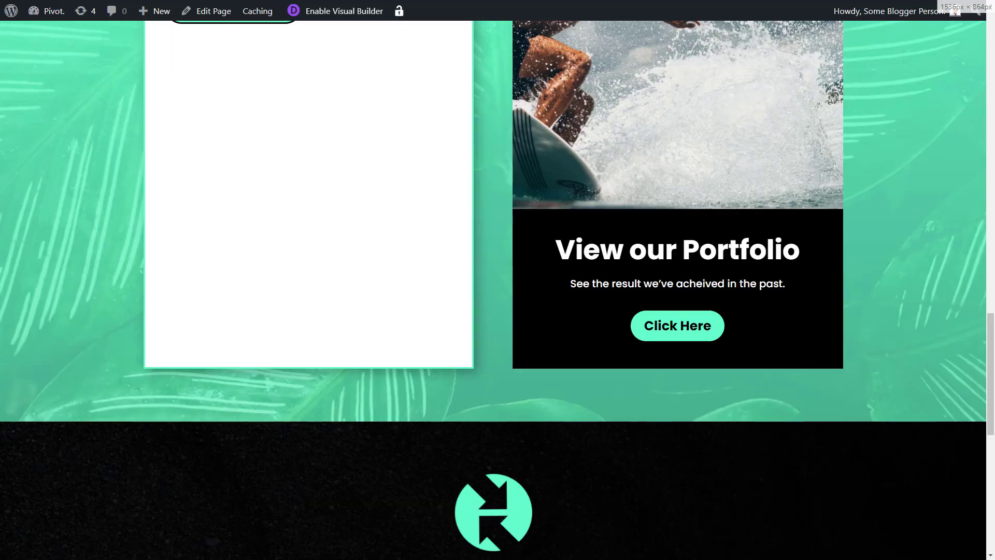
scroll(484, 372, up, 9)
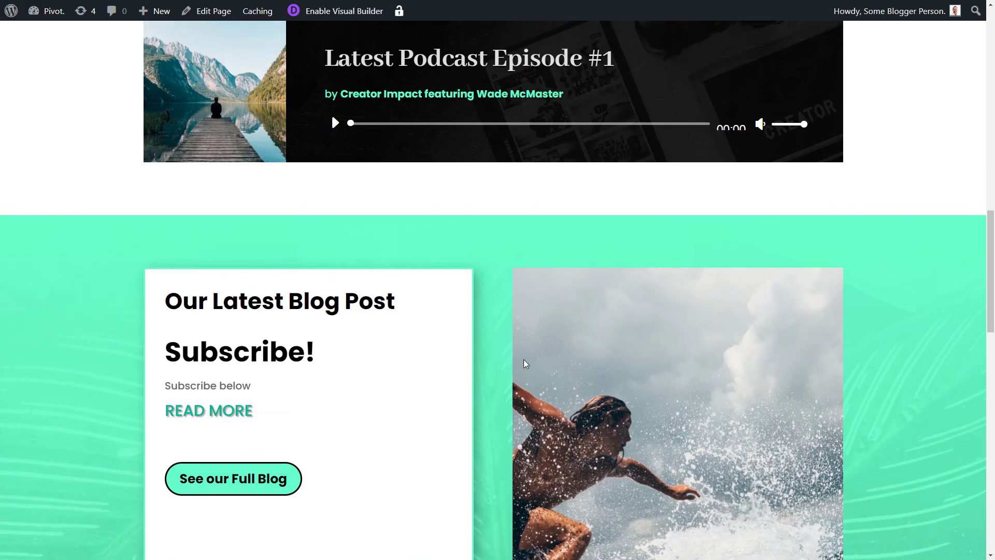
scroll(524, 359, up, 14)
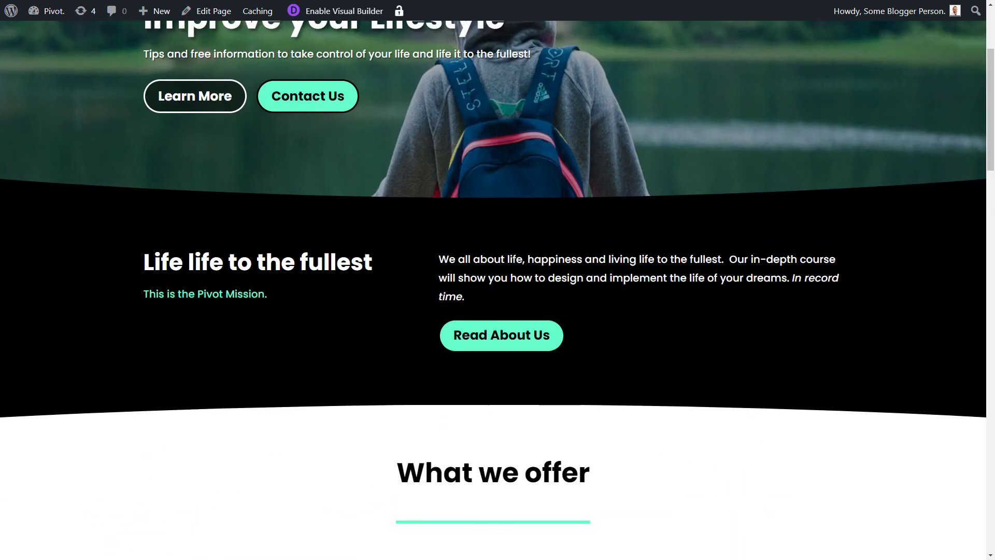
scroll(342, 17, up, 4)
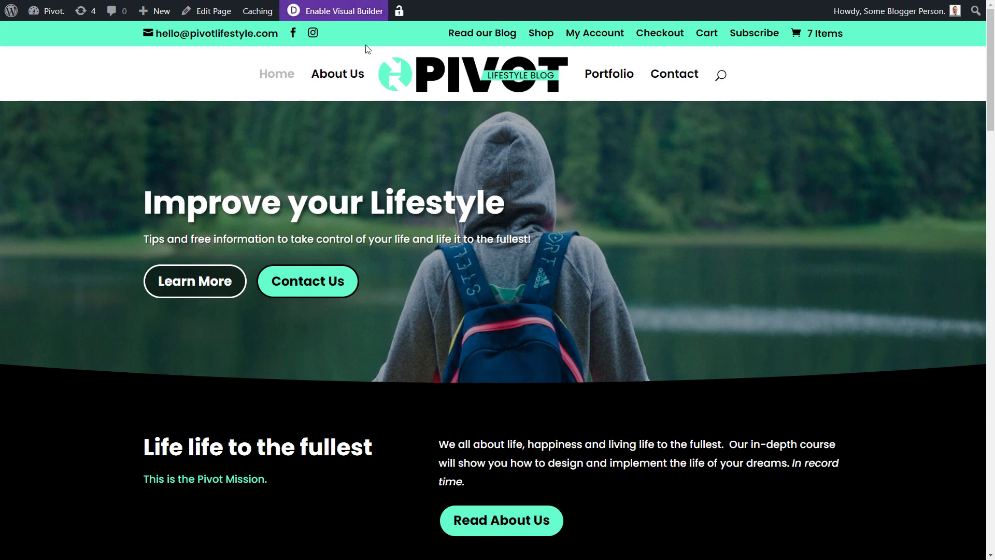
scroll(562, 325, down, 10)
scroll(565, 326, down, 1)
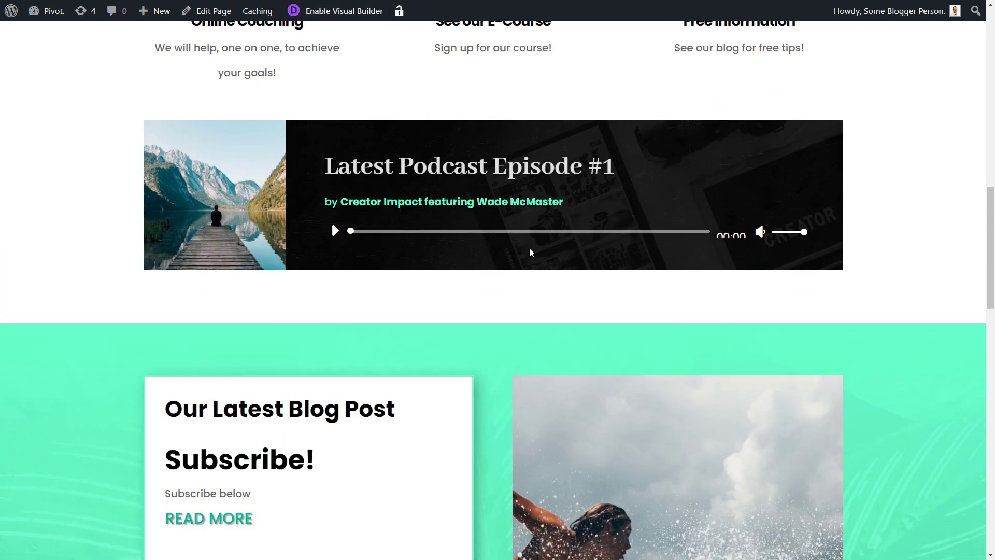